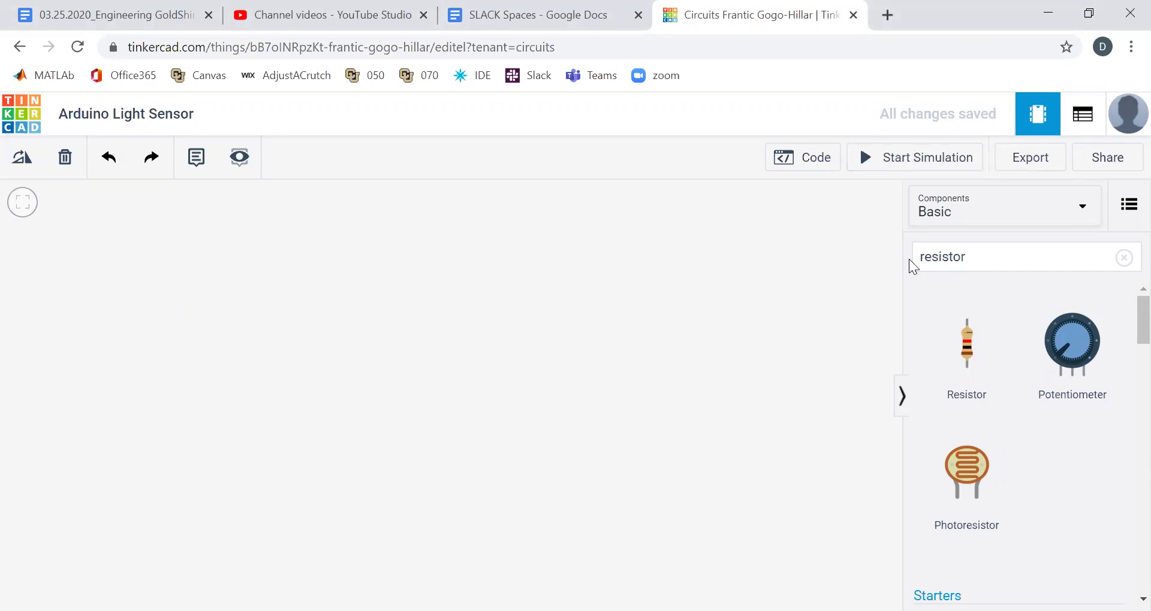
Step: Clear the 'resistor' search term so the full Basic parts list returns
double_click(935, 259)
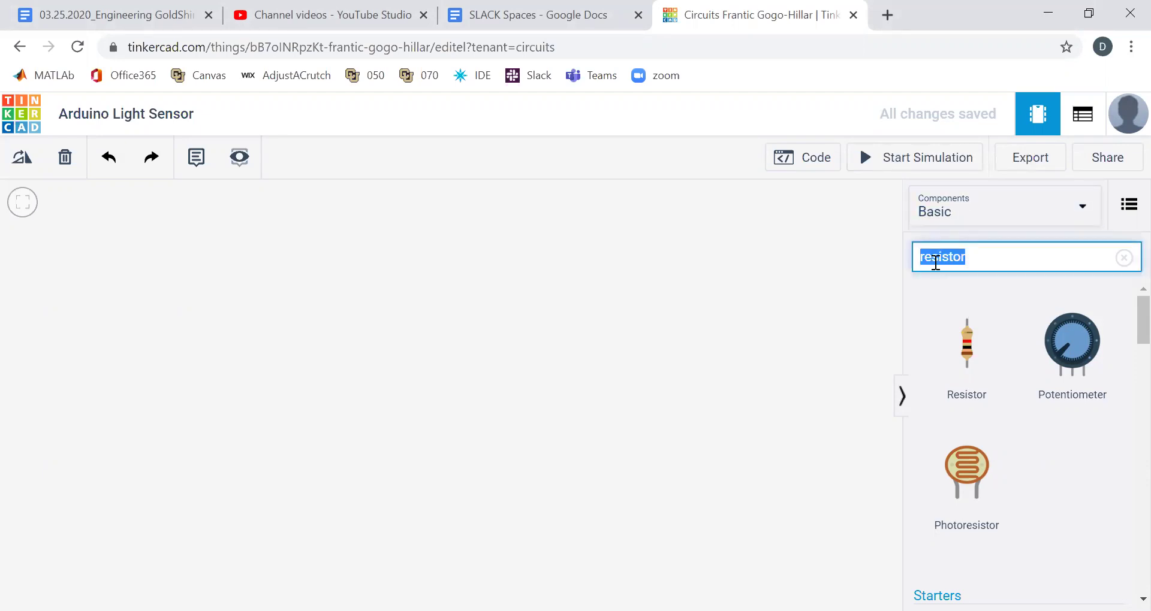
key("BackSpace")
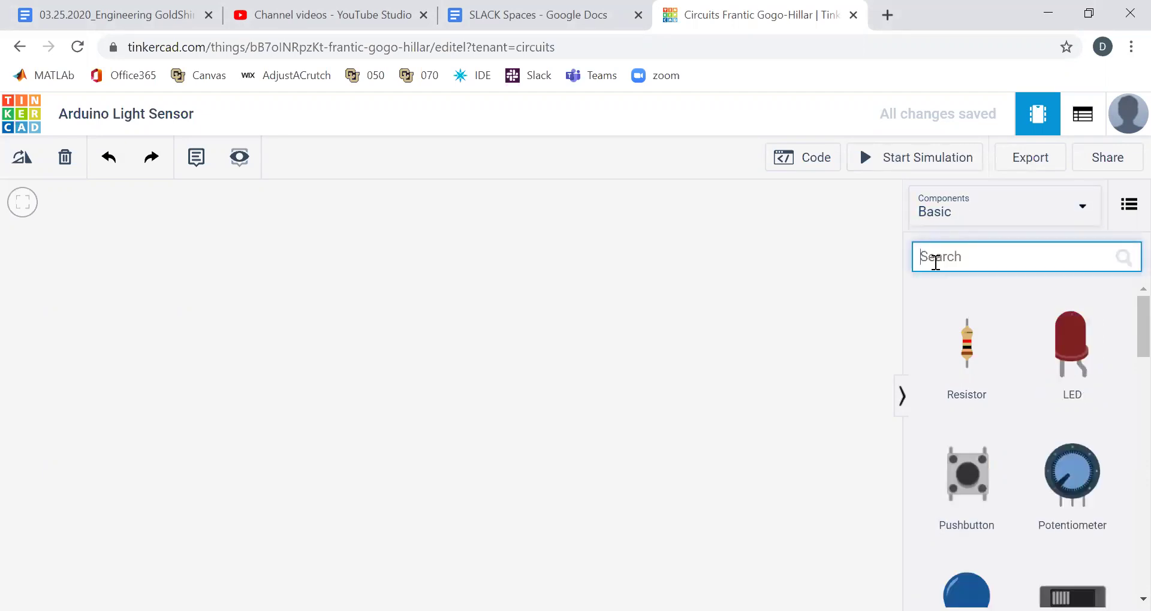
Step: Search 'arduino', place an Arduino Uno R3 on the canvas, and rotate it upright
type("ardui")
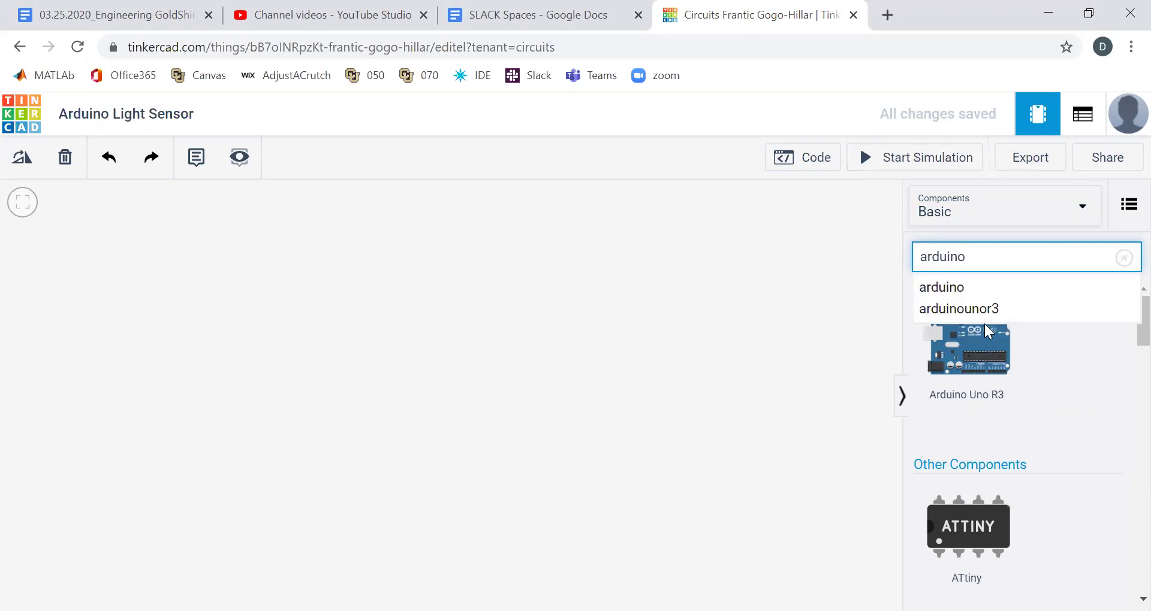
type("no")
left_click_drag(966, 350, 337, 360)
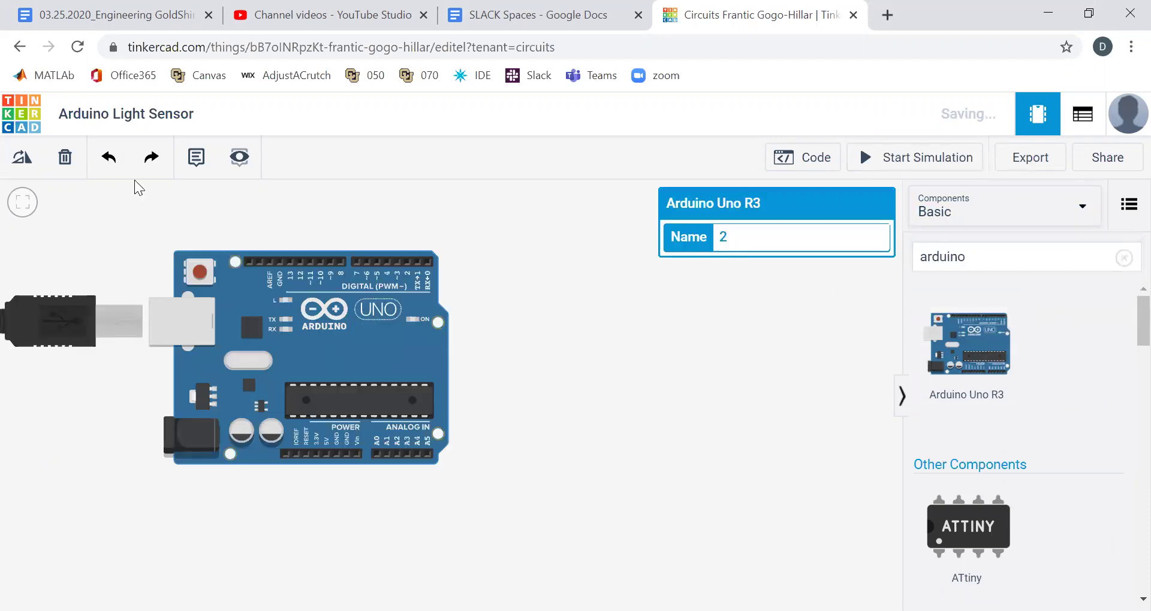
left_click(21, 159)
left_click(21, 159)
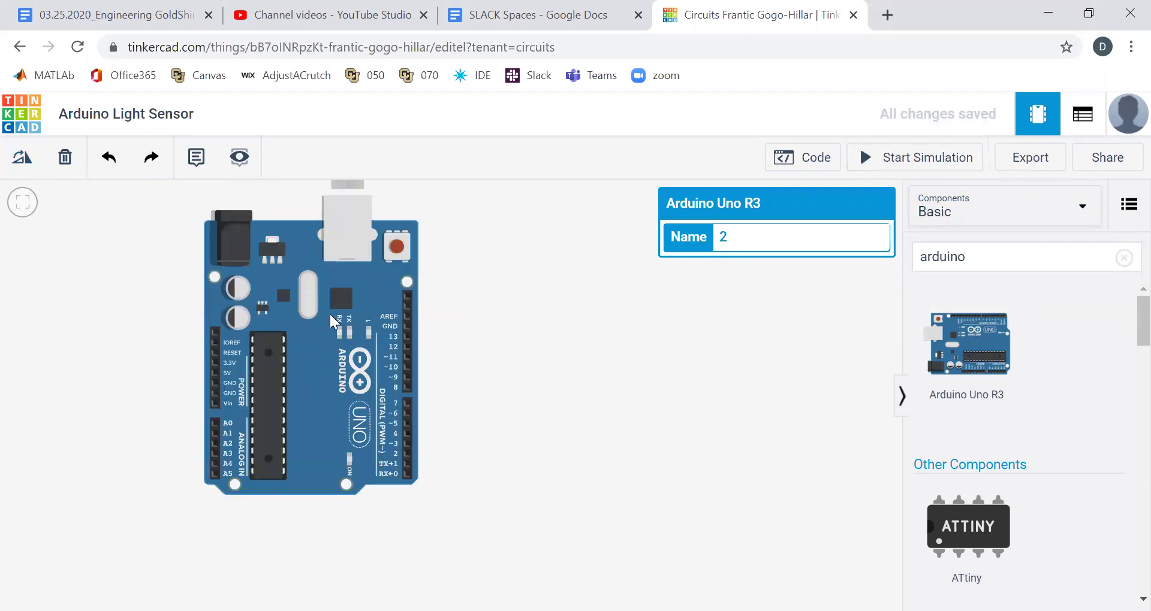
left_click_drag(330, 314, 294, 383)
Step: Add a Breadboard Small, turn it vertical, and place it right of the Arduino
left_click(914, 259)
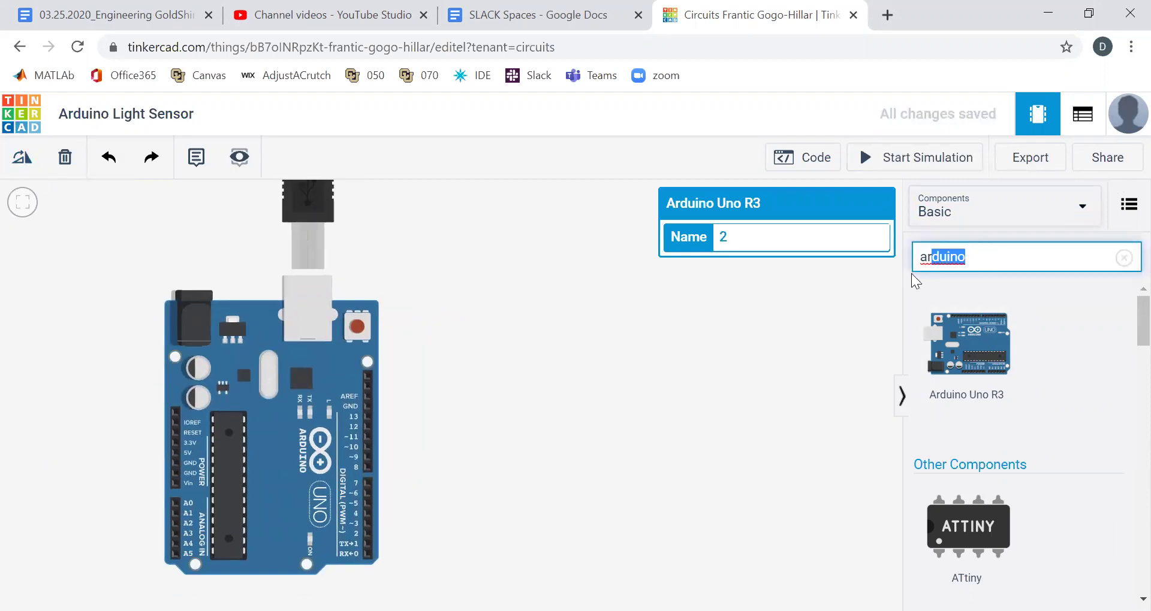
left_click(924, 260)
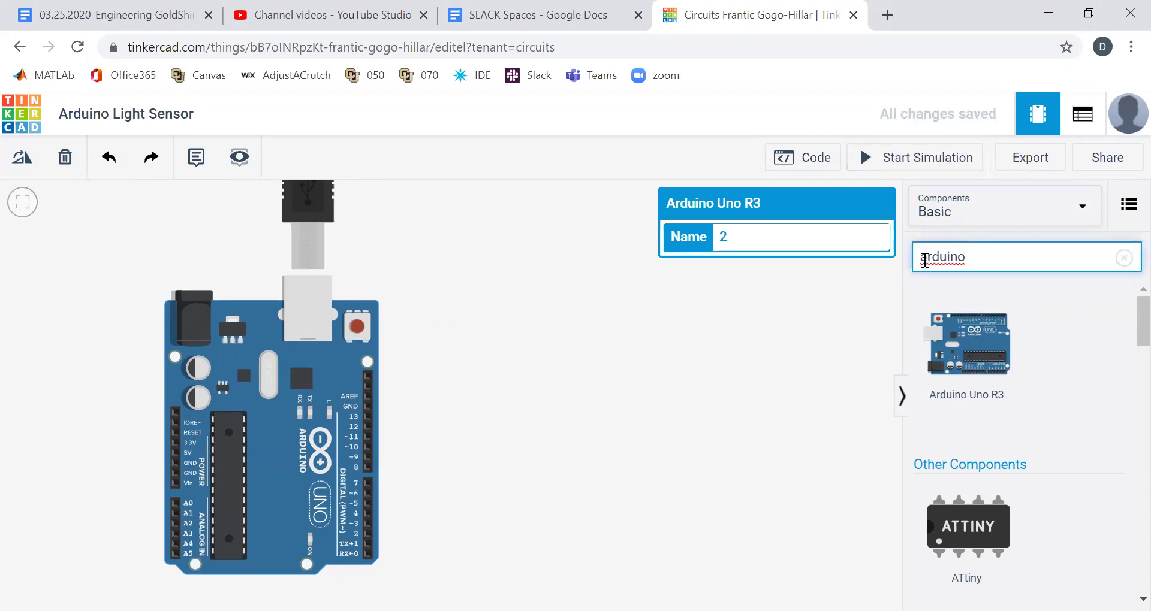
double_click(924, 261)
type("breadboar")
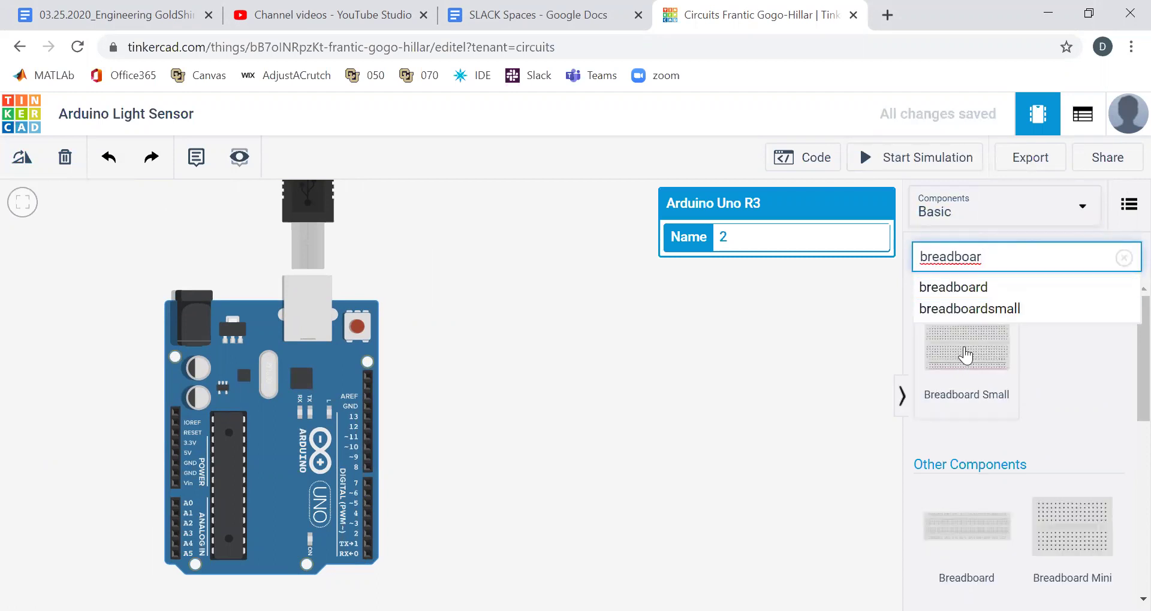
left_click(946, 365)
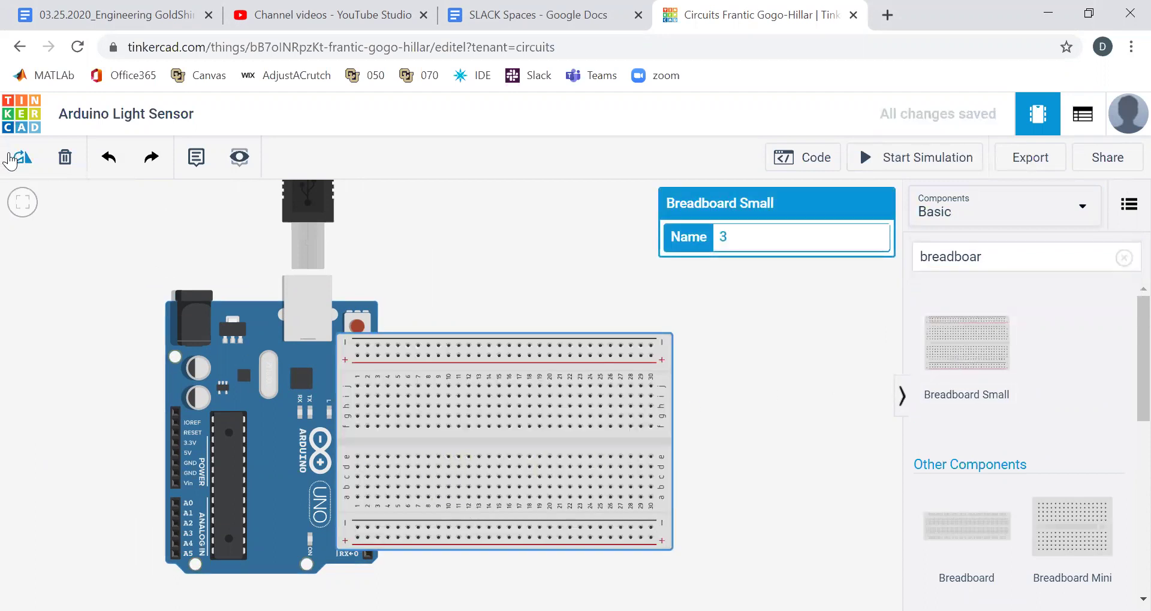
left_click(18, 158)
left_click_drag(532, 363, 608, 353)
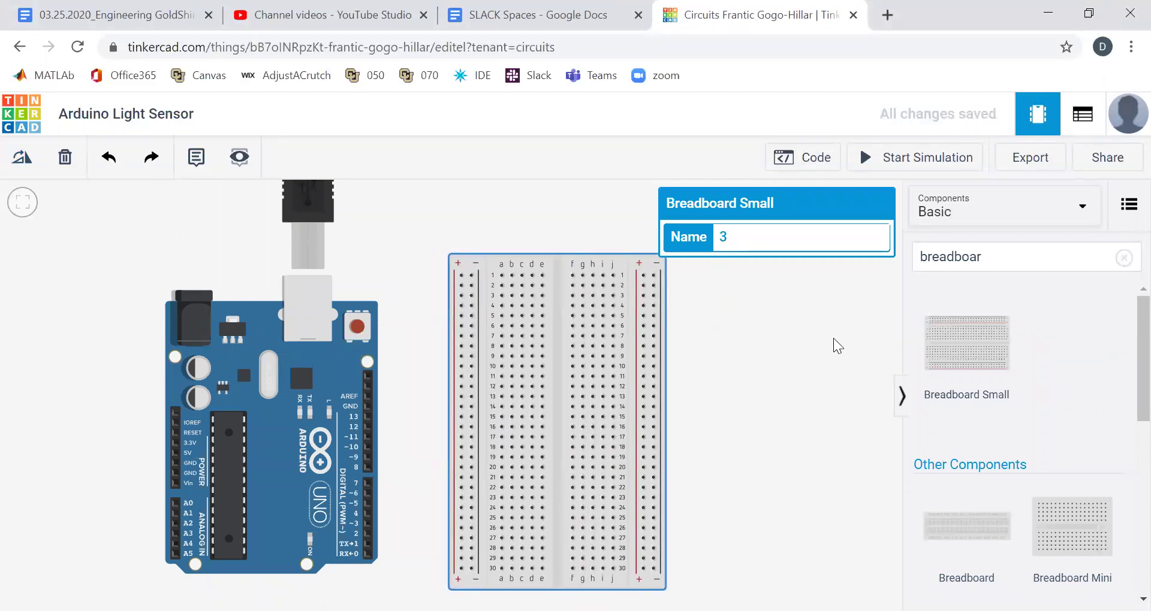
Step: Search 'LED' and drag an LED part onto the canvas
left_click(968, 261)
double_click(968, 261)
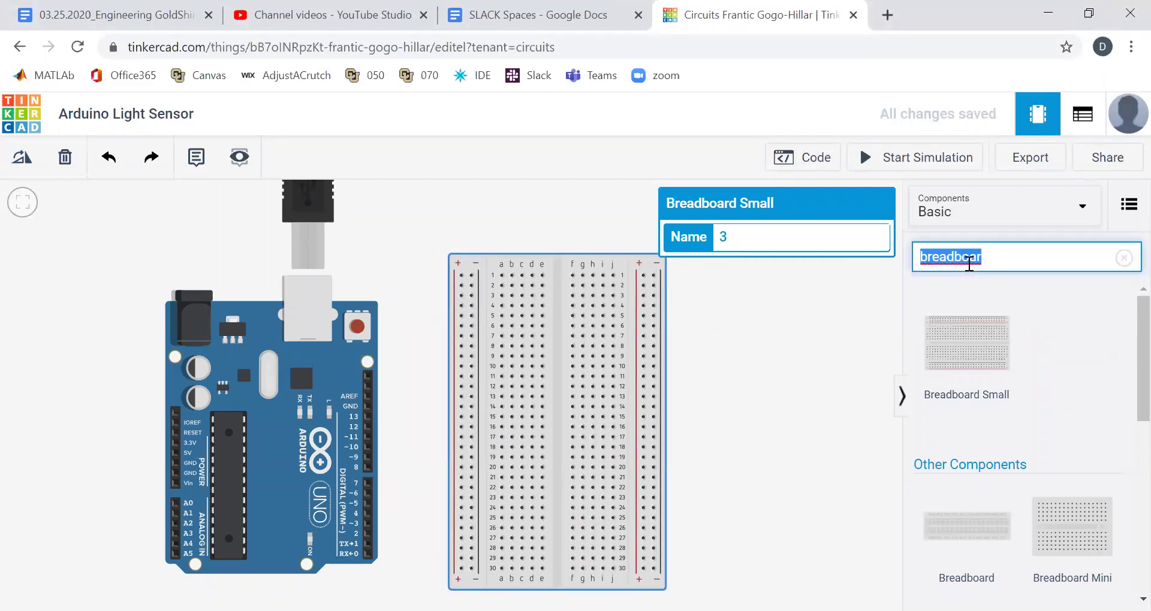
type("LED")
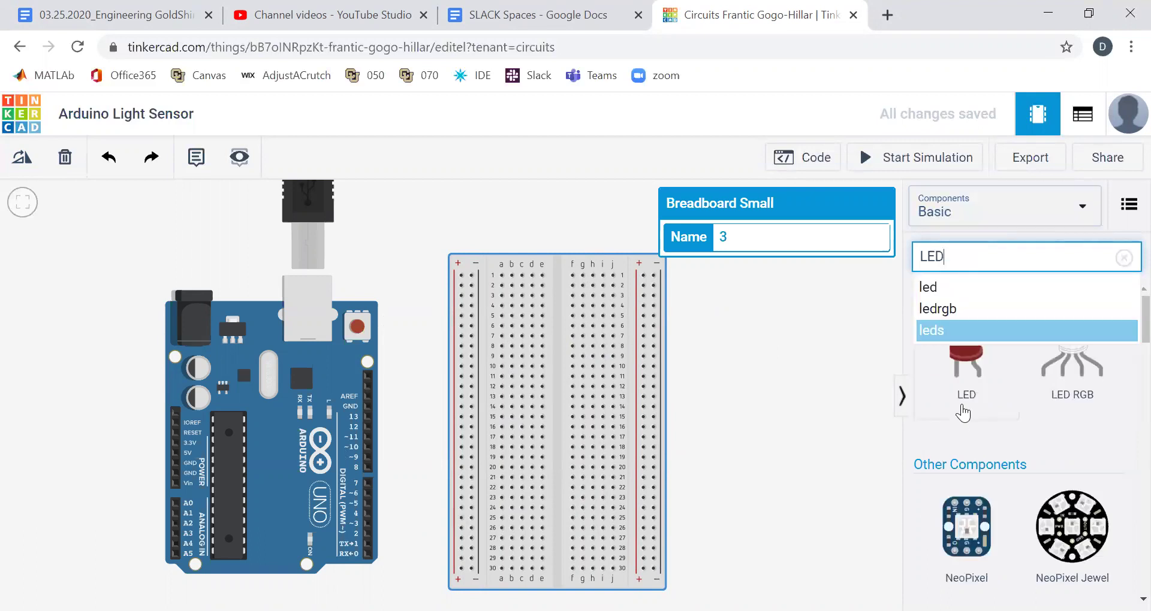
left_click_drag(965, 377, 1057, 353)
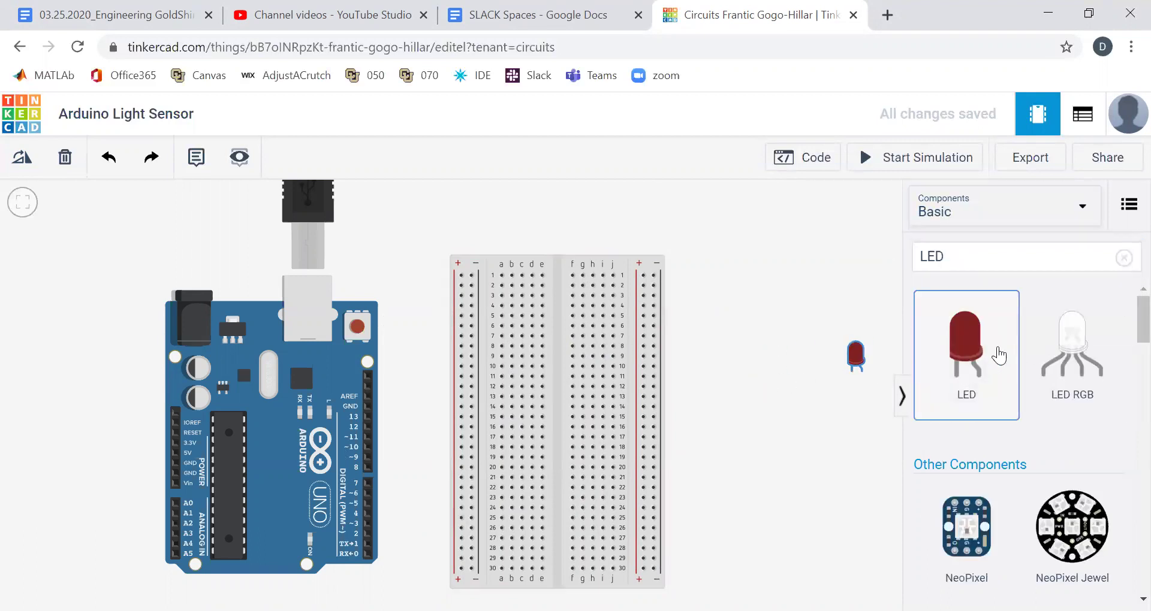
Step: Search 'Resistor', place a resistor and one photoresistor right of the breadboard, deleting the extra
left_click(941, 259)
double_click(941, 261)
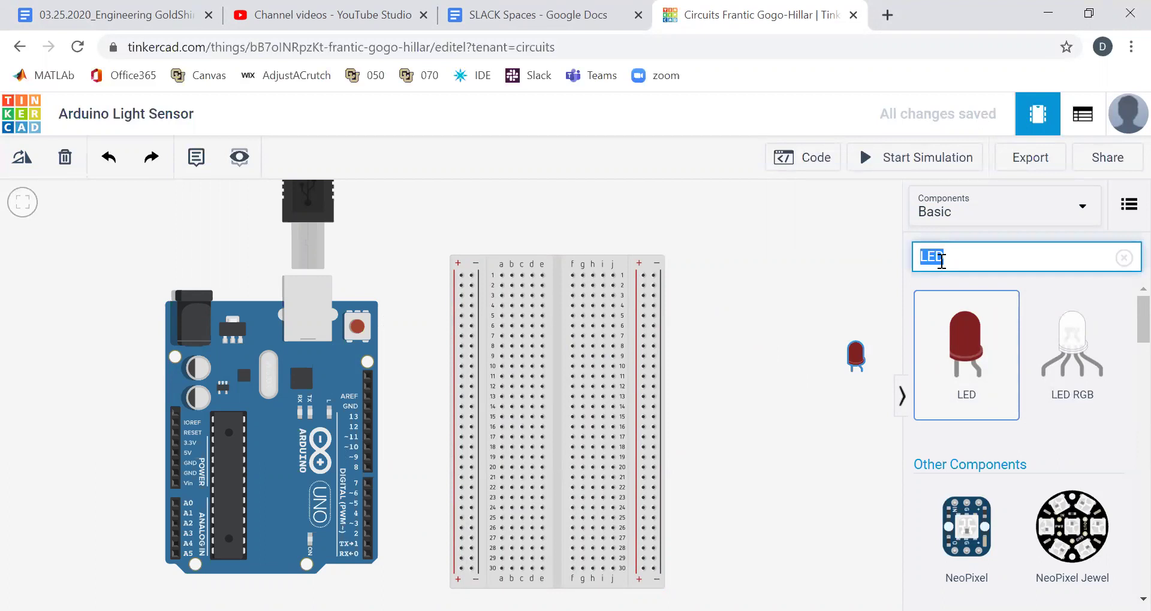
type("Resistor")
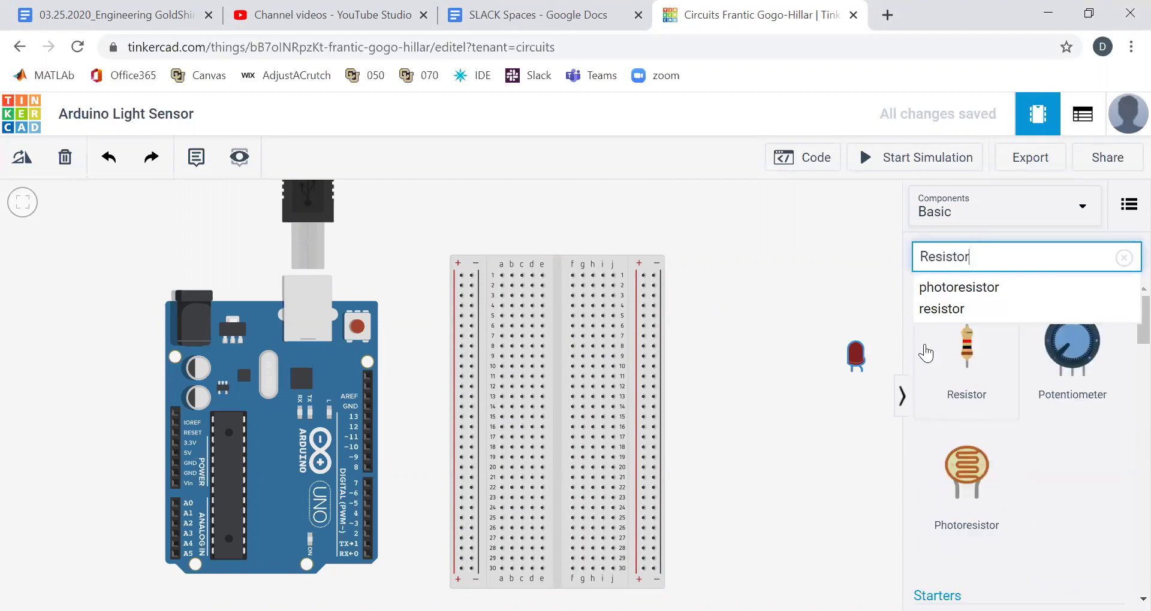
left_click_drag(925, 353, 761, 300)
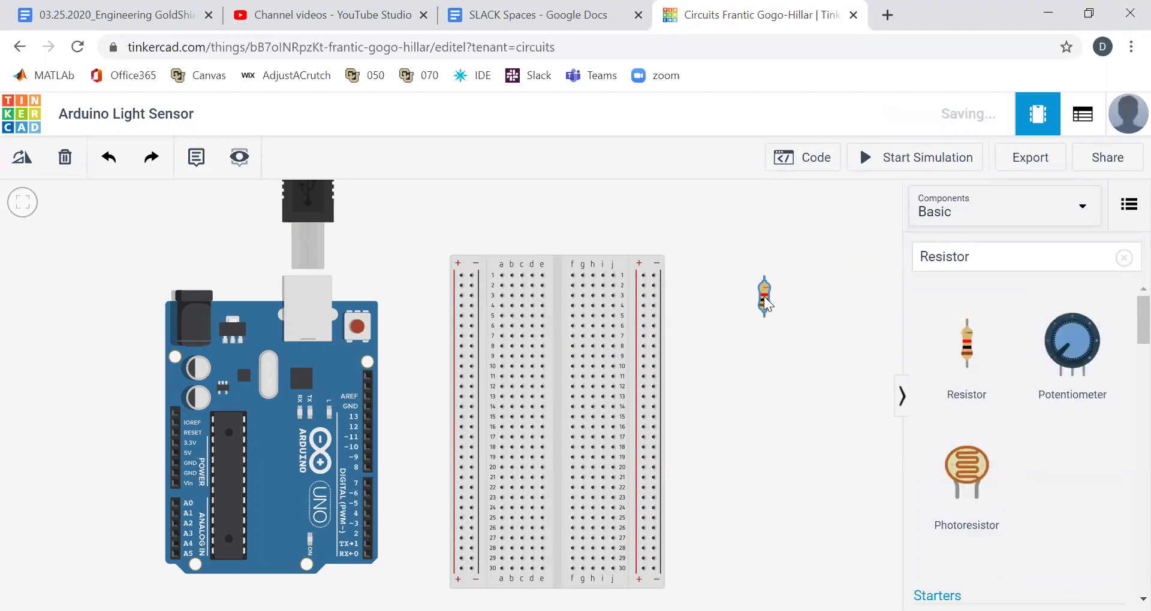
left_click_drag(966, 480, 765, 431)
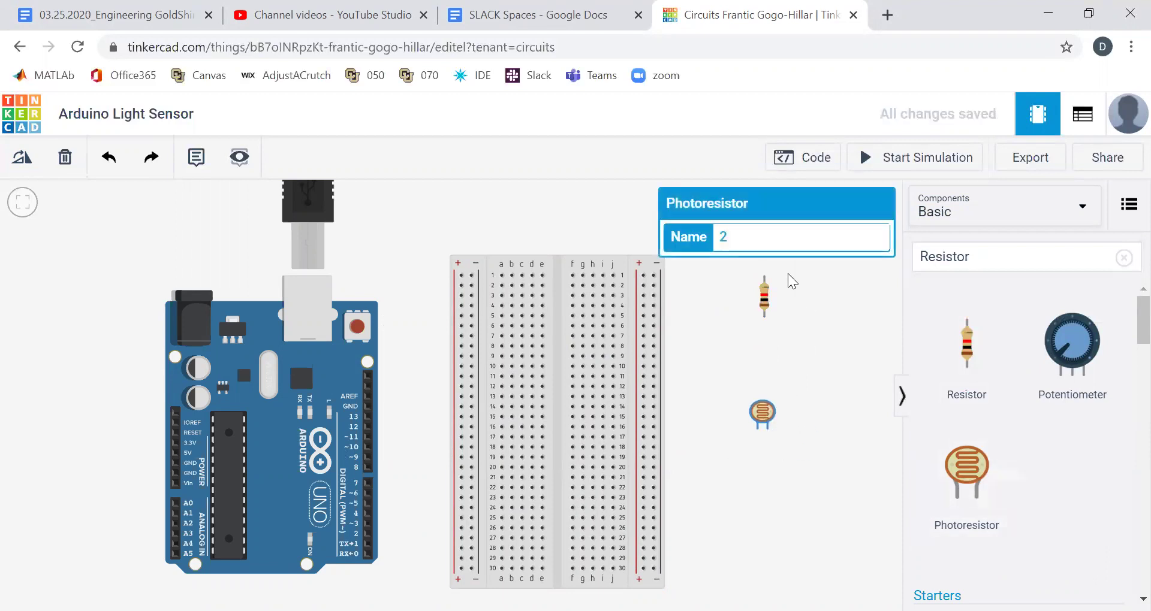
left_click(820, 318)
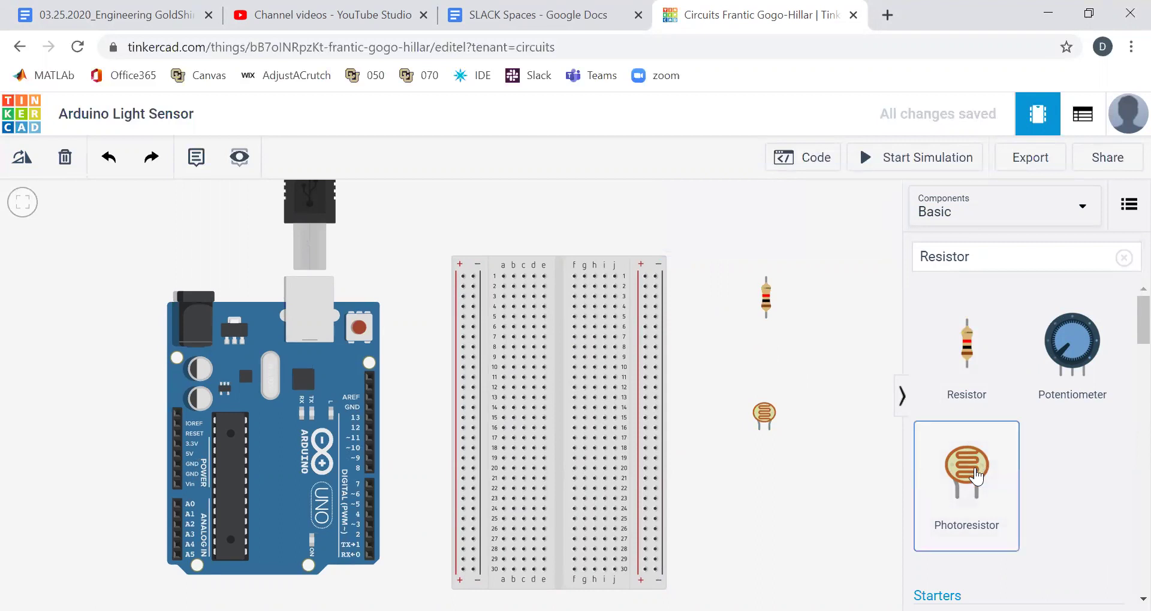
left_click_drag(976, 475, 871, 435)
key("Delete")
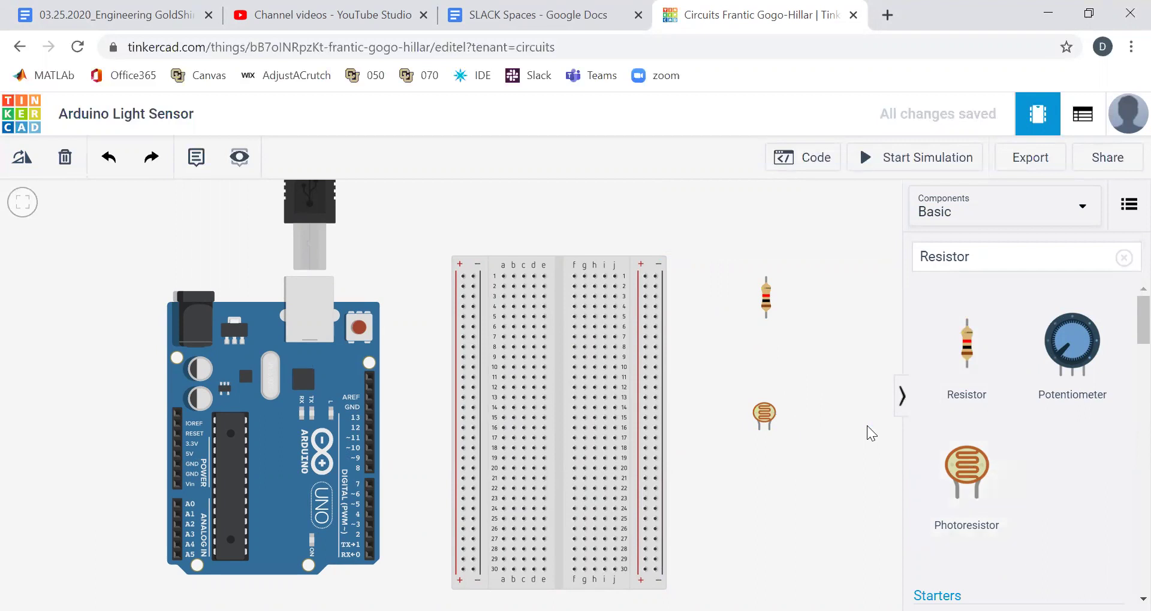
Step: Search 'Multimeter', then clear the search box to show all Basic parts
double_click(961, 255)
type("Multimeter")
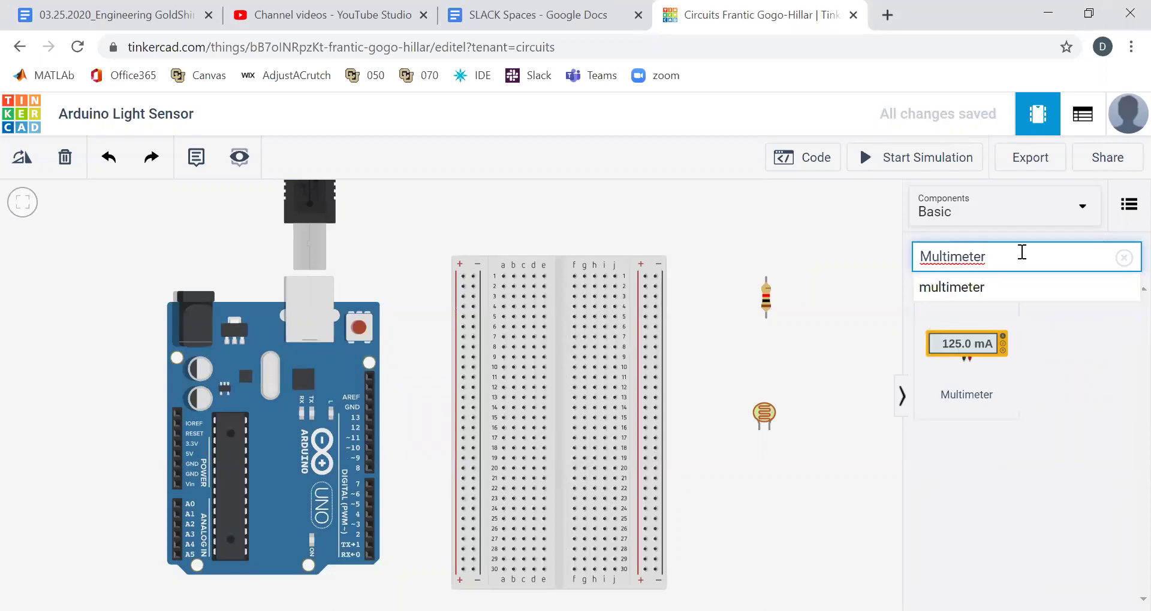
left_click_drag(1015, 257, 916, 247)
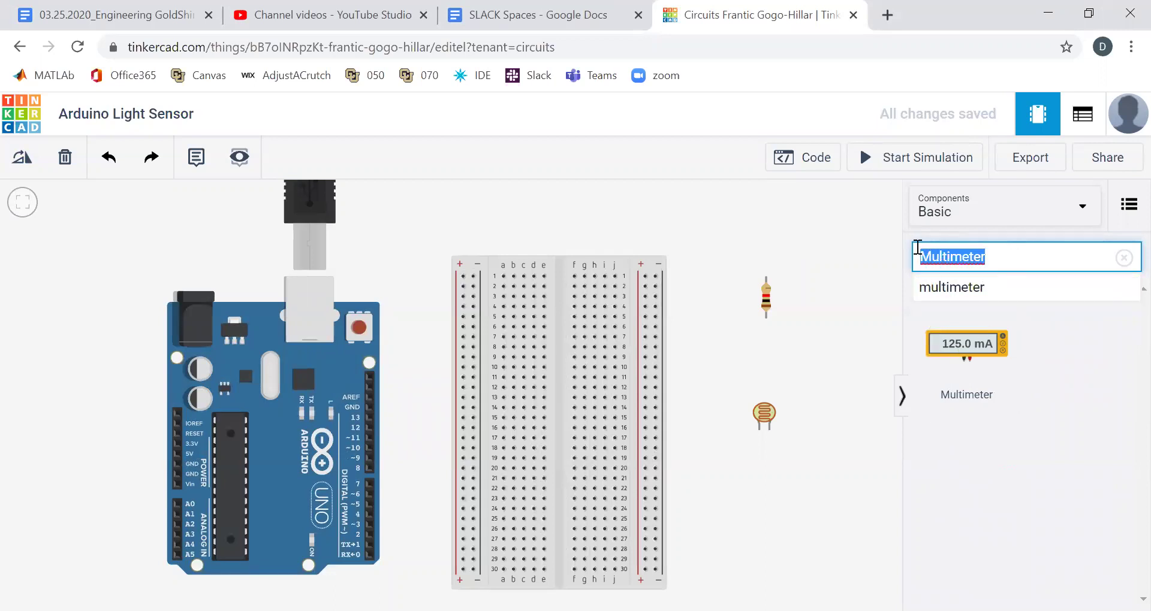
key("BackSpace")
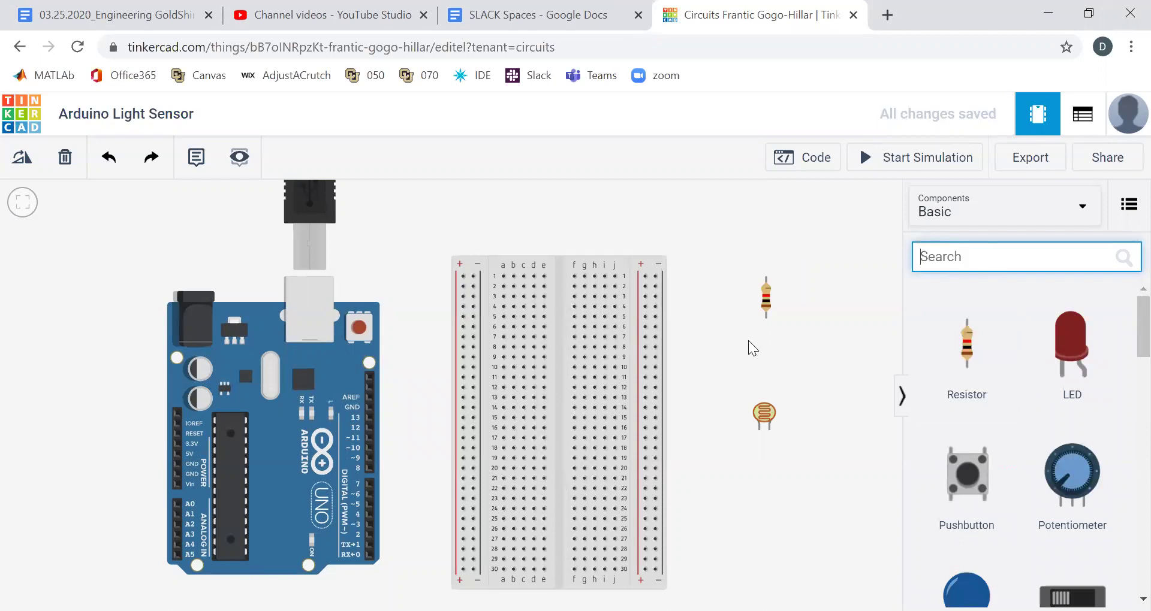
Step: Nudge the Arduino Uno R3 slightly up and left on the canvas
left_click(768, 348)
left_click_drag(366, 360, 360, 344)
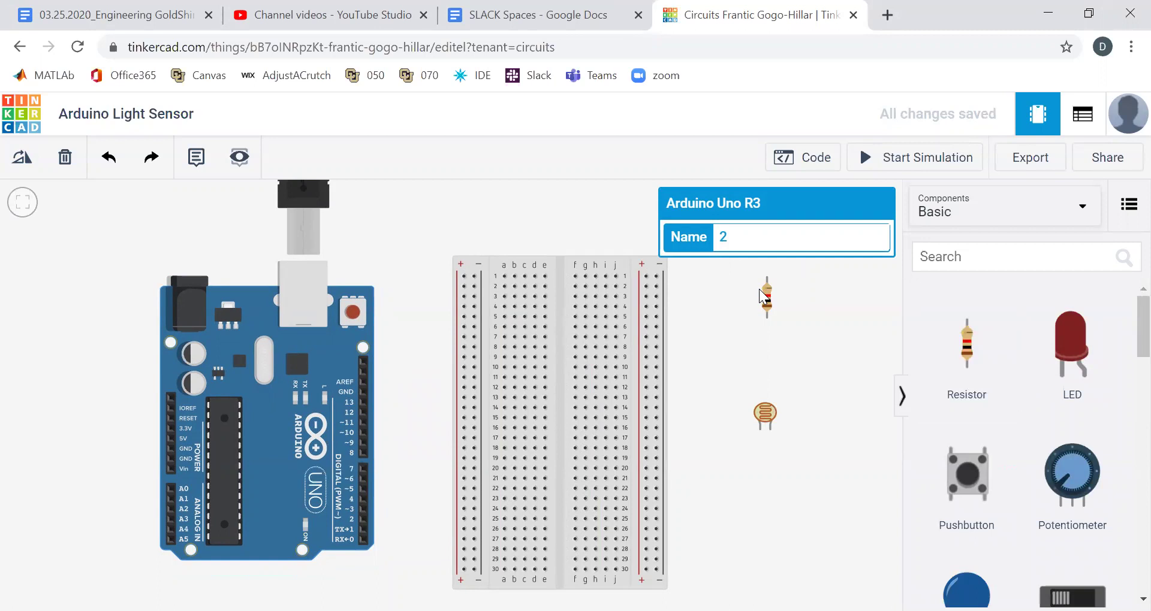
Step: Route a red wire from the Arduino's 5V pin under the board to breadboard hole a3
left_click(175, 439)
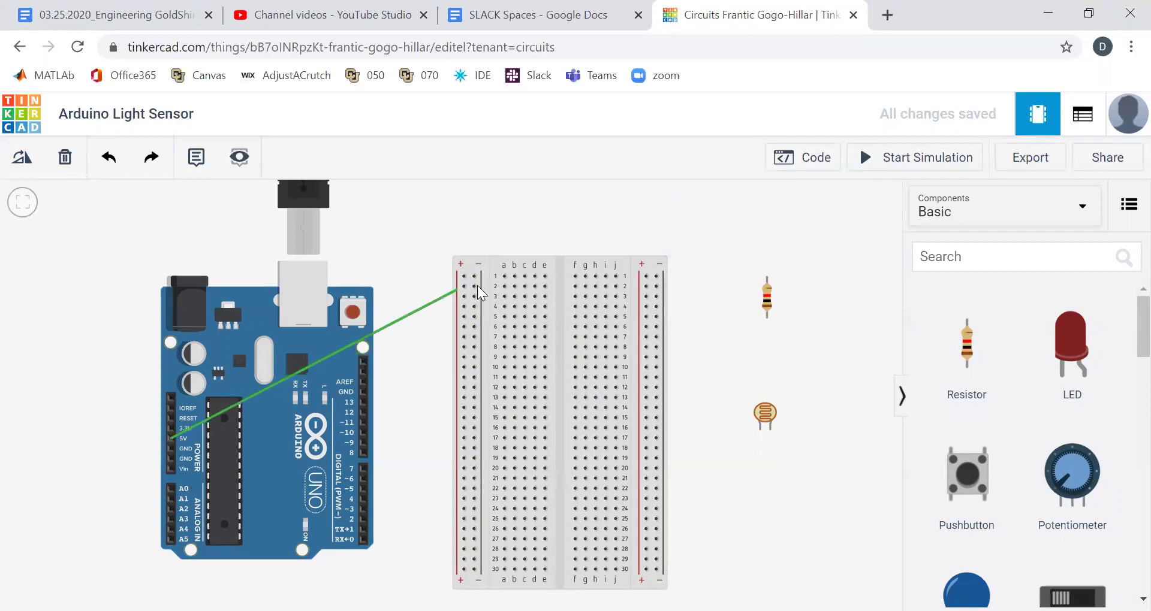
left_click(495, 276)
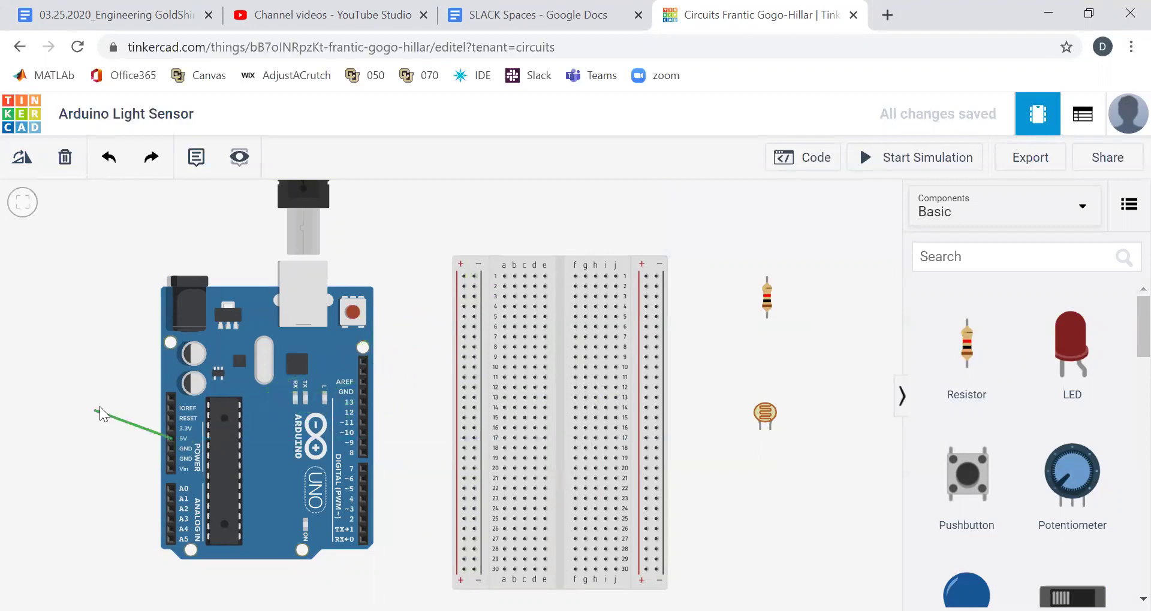
left_click(114, 439)
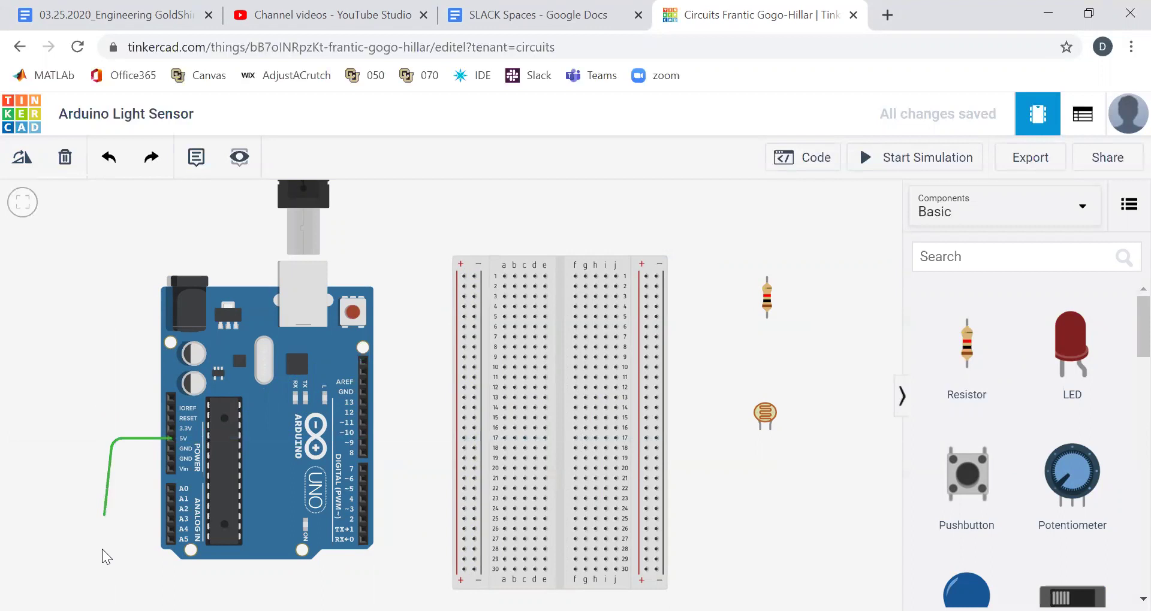
left_click(126, 566)
left_click(249, 587)
left_click(393, 545)
left_click(430, 447)
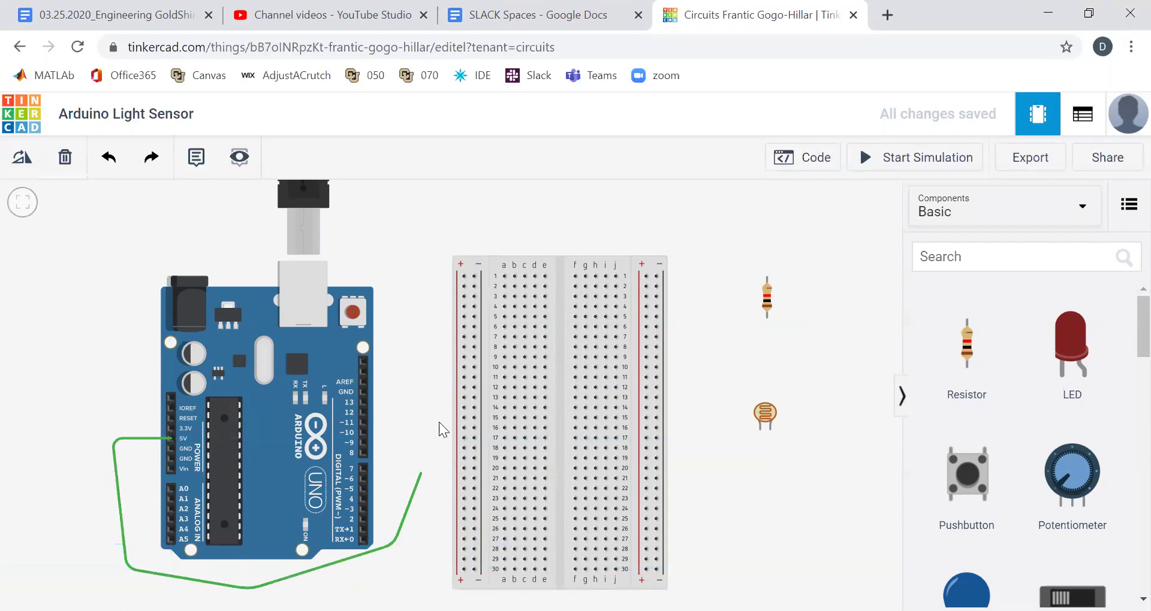
left_click(444, 294)
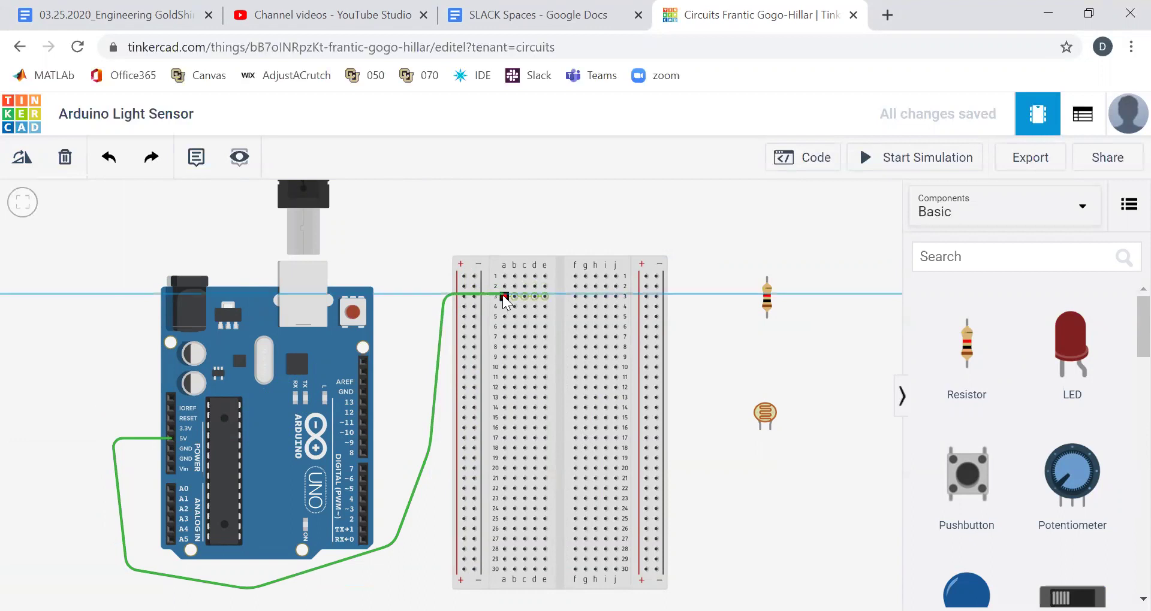
left_click(504, 295)
left_click(740, 239)
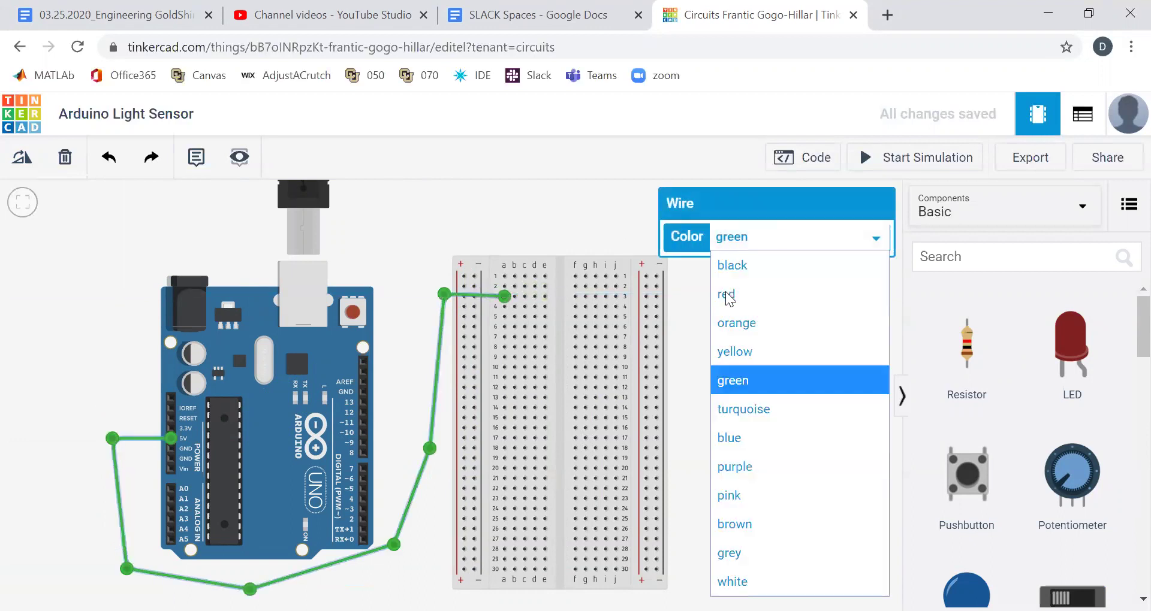
left_click(727, 294)
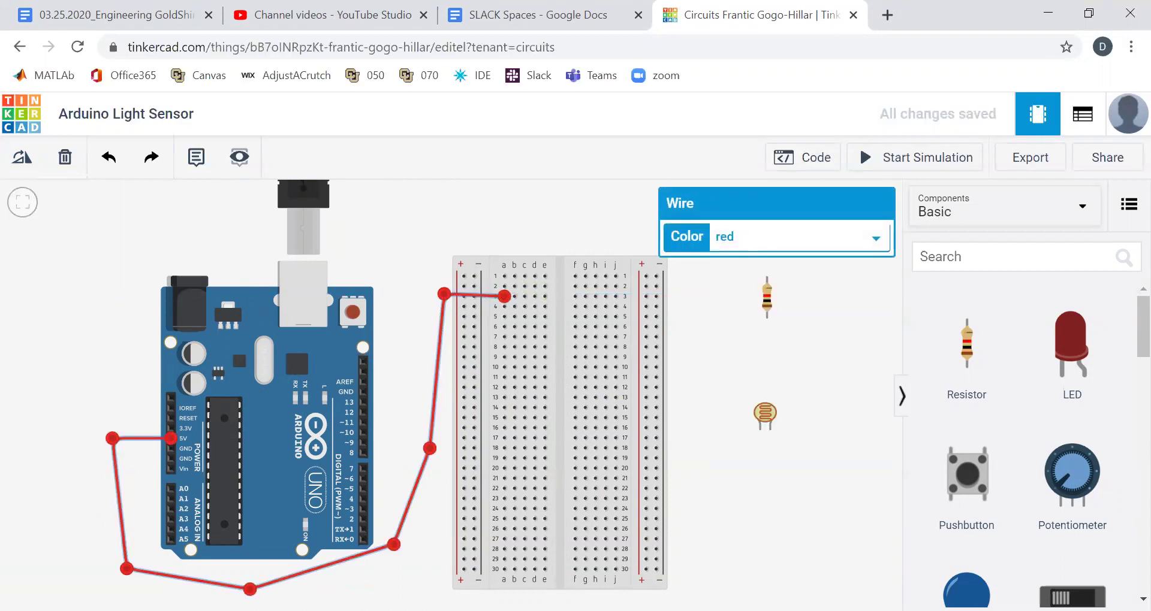
left_click(703, 570)
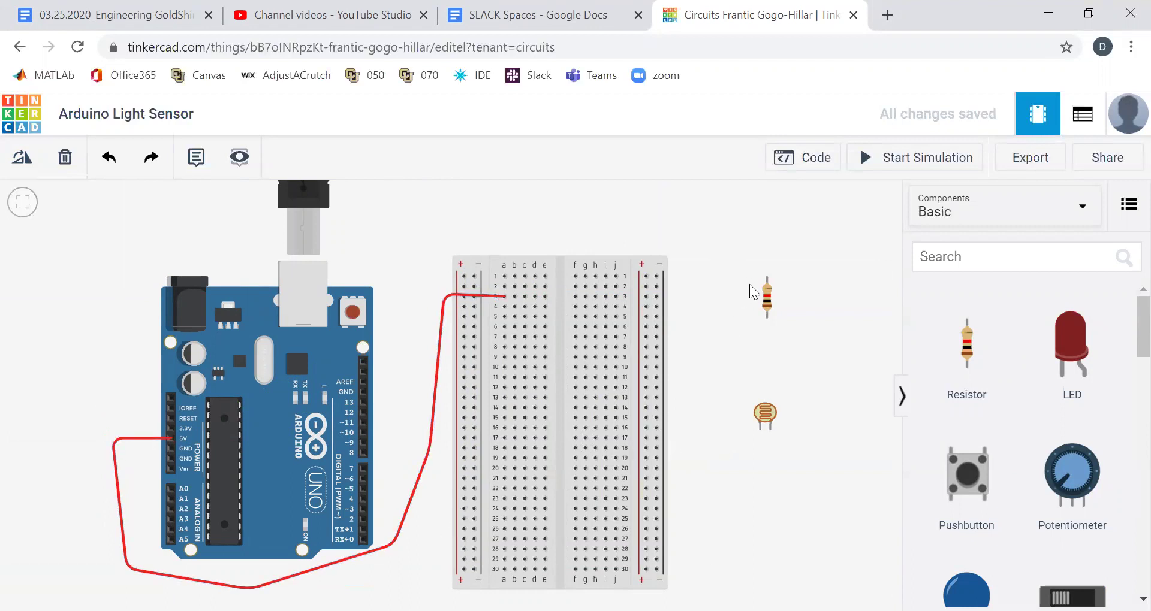
Step: Plug the resistor into the breadboard below the red wire, with the rotated photoresistor just beneath it
left_click(770, 304)
left_click_drag(770, 304, 522, 329)
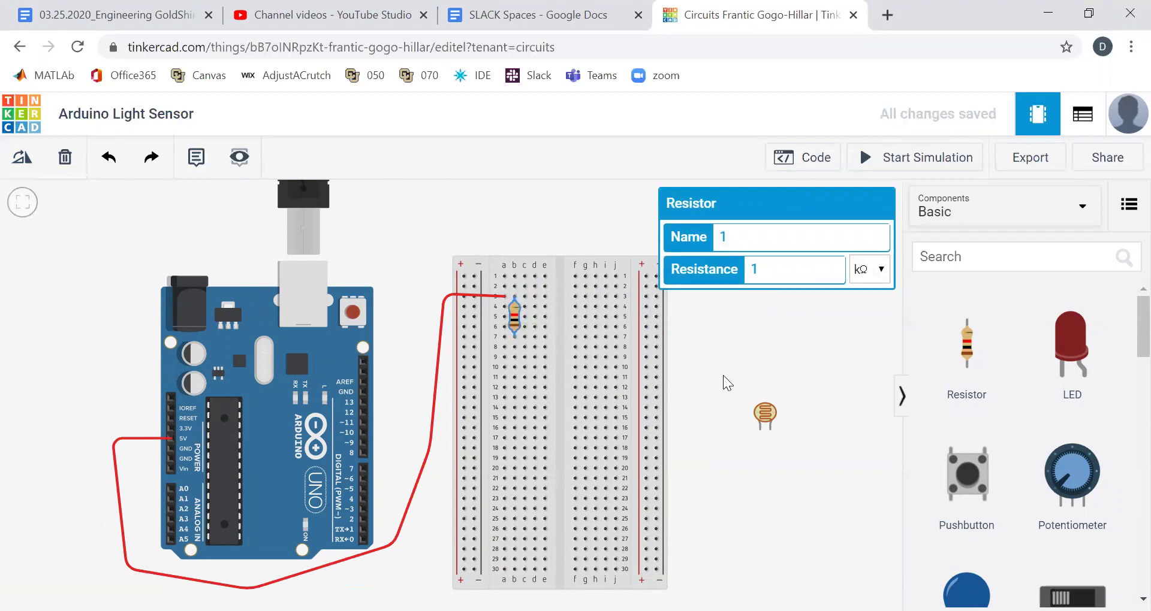
left_click(768, 419)
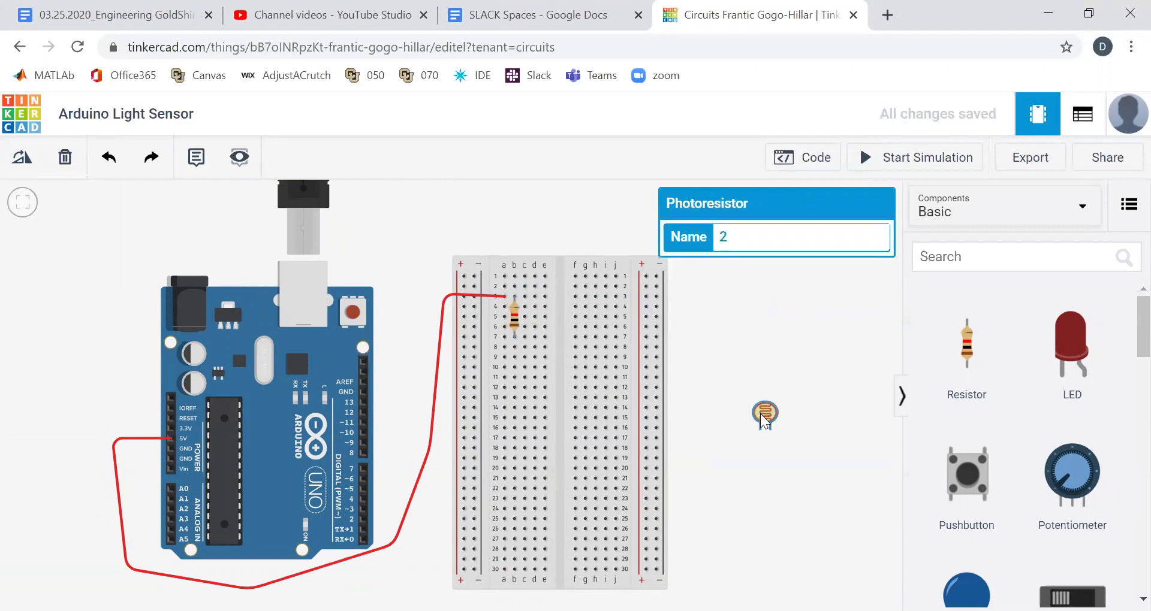
left_click_drag(767, 420, 548, 325)
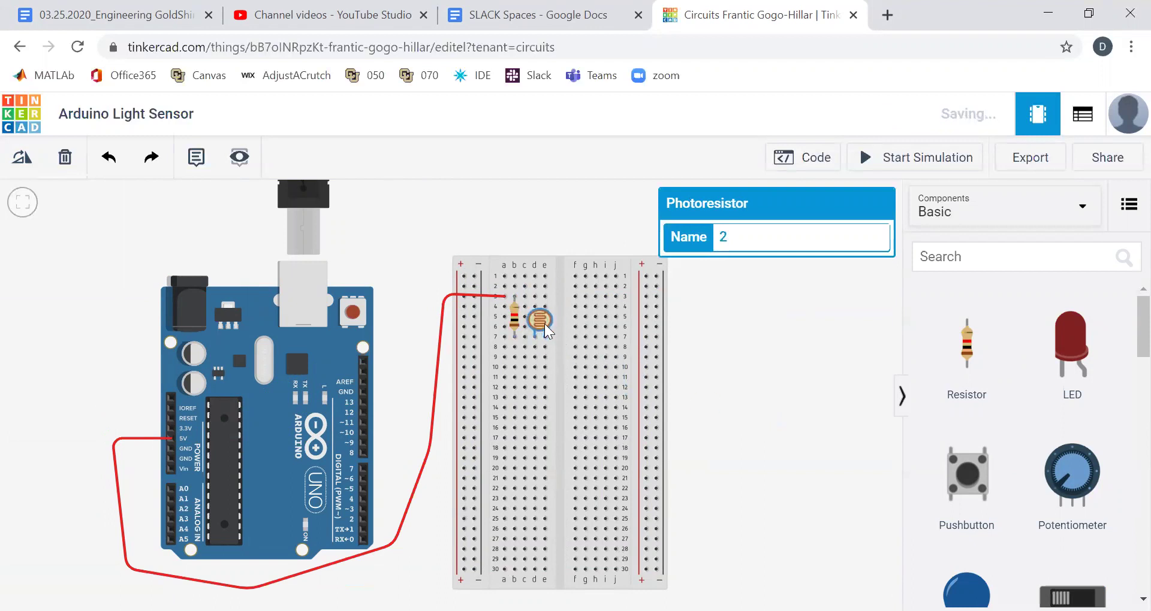
left_click(23, 160)
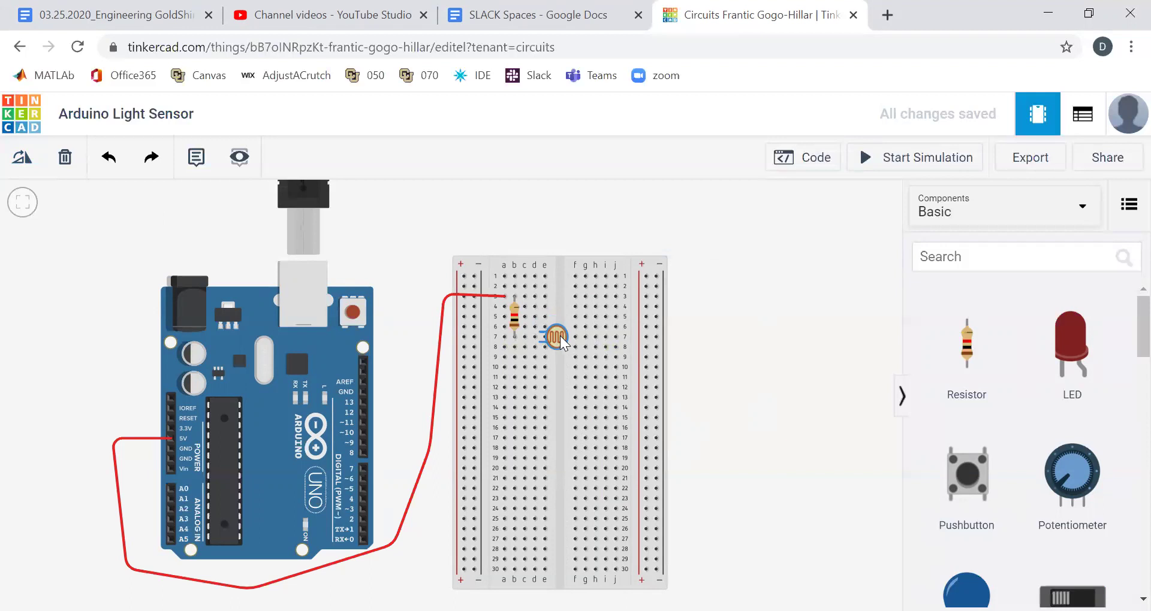
left_click_drag(555, 332, 542, 345)
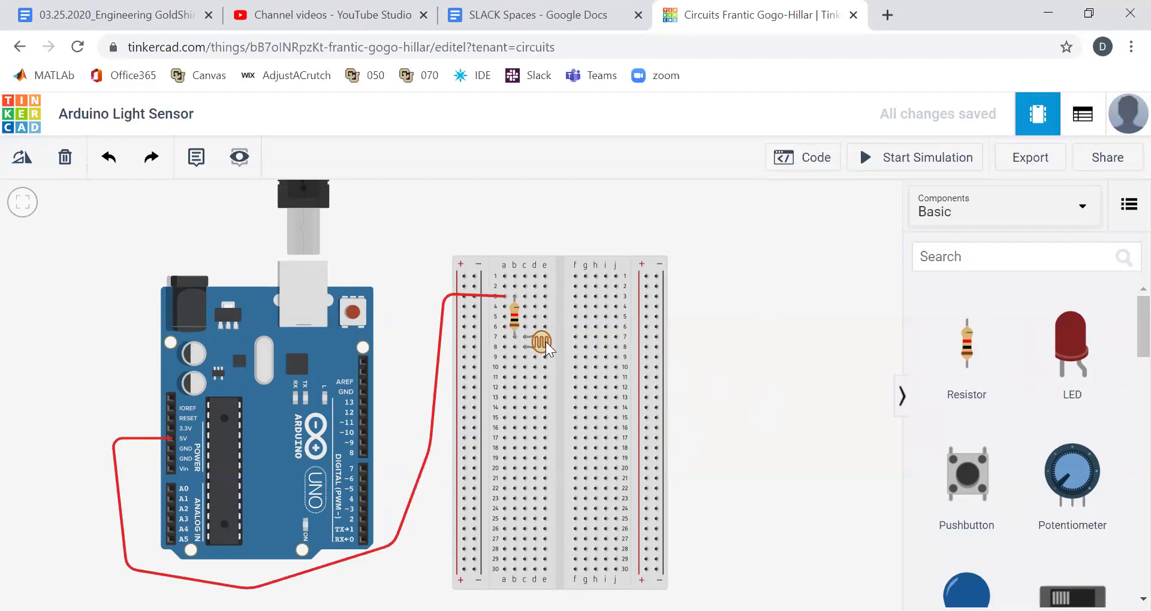
Step: Reshape the red wire by moving its lower-right bend
left_click(362, 562)
left_click_drag(393, 545, 410, 579)
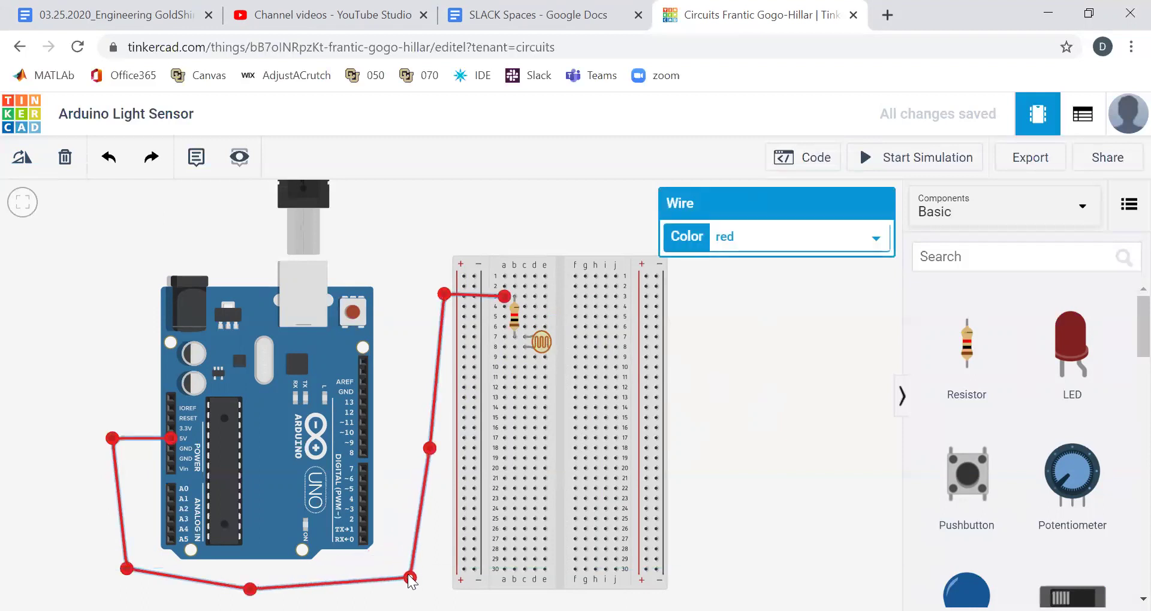
left_click(869, 486)
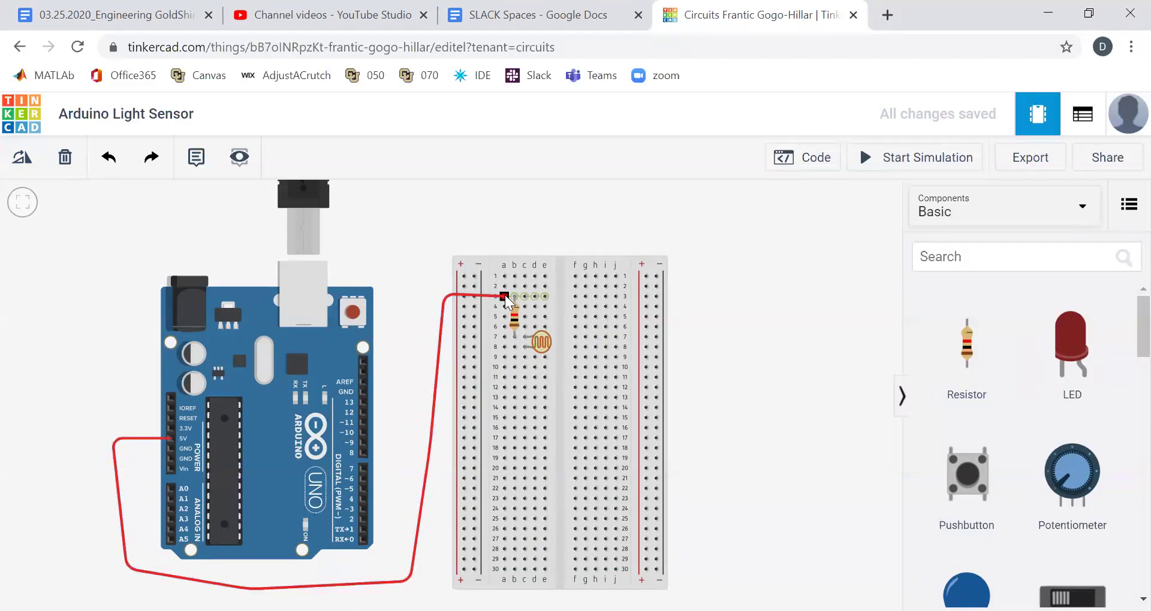
Step: Draw a black wire from breadboard hole a8 around to the Arduino's GND pin
left_click(504, 347)
left_click(448, 347)
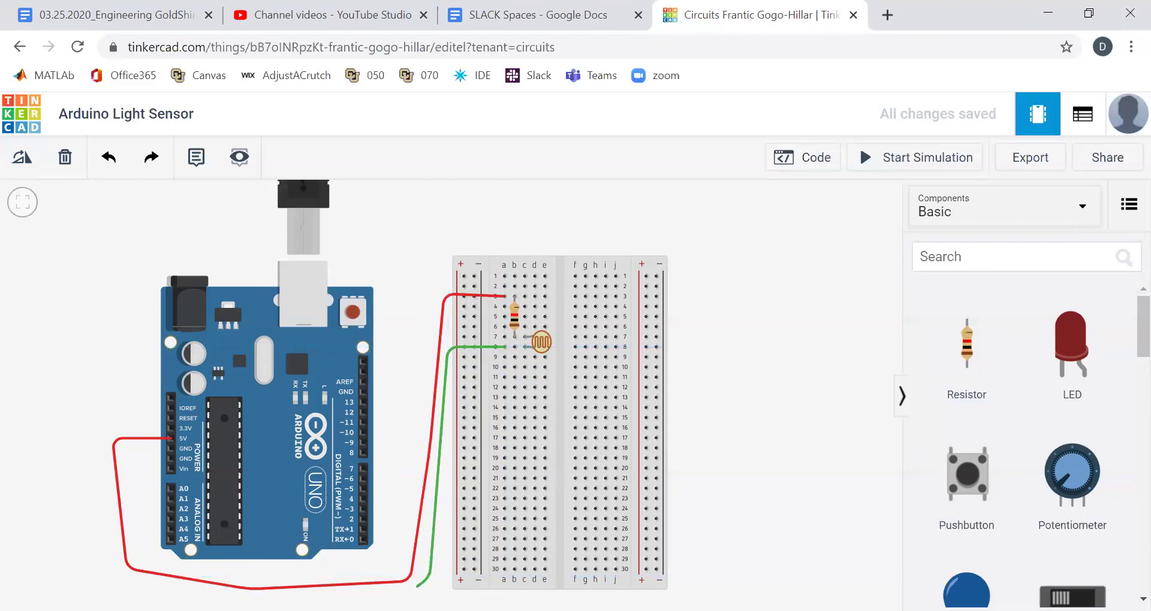
scroll(419, 580, "down", 2)
scroll(425, 528, "down", 1)
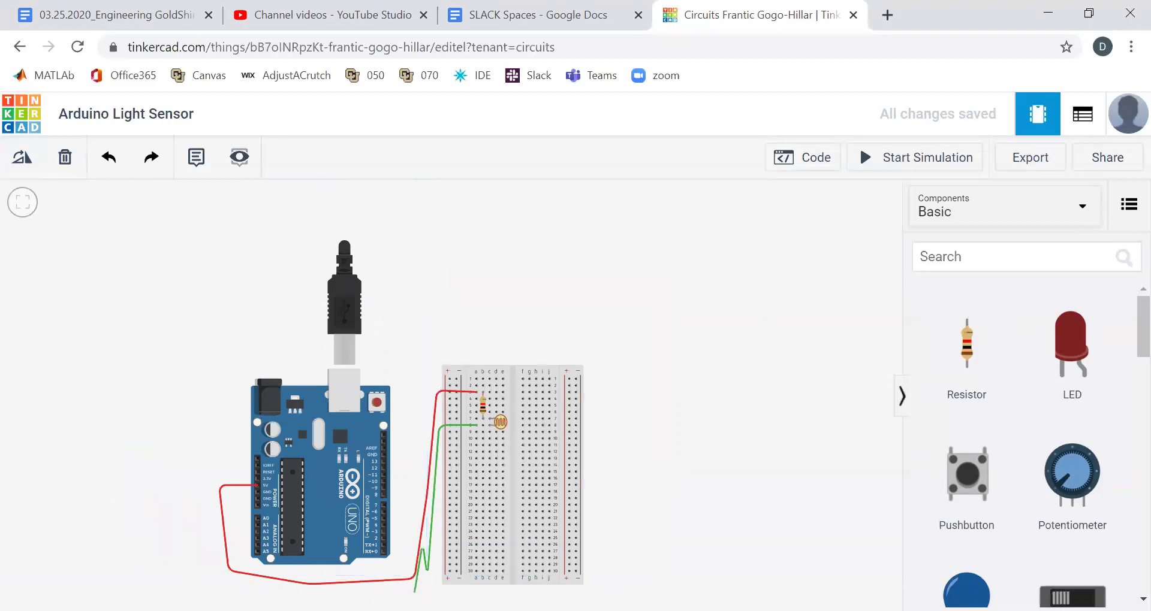
left_click(414, 591)
left_click(209, 579)
left_click(210, 514)
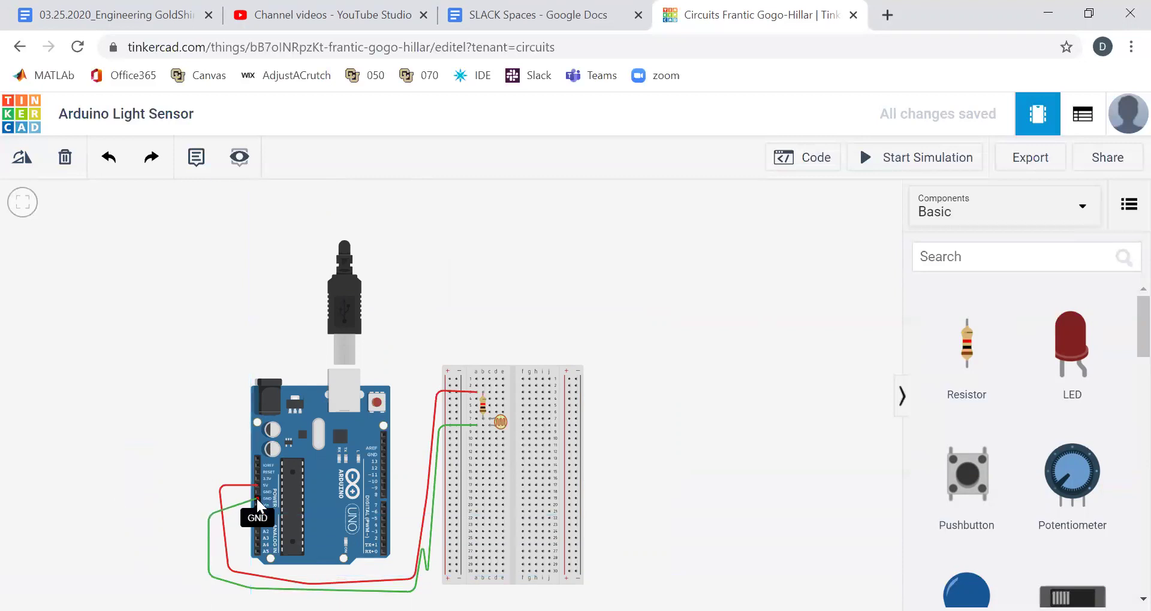
left_click(258, 503)
left_click(741, 245)
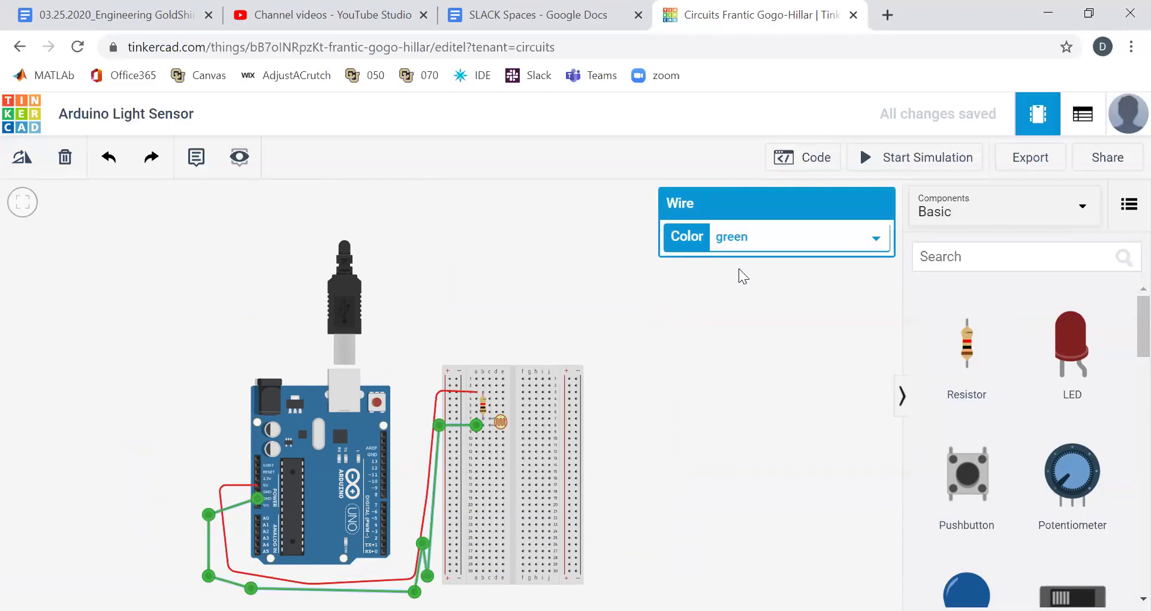
left_click(738, 268)
scroll(617, 410, "down", 5)
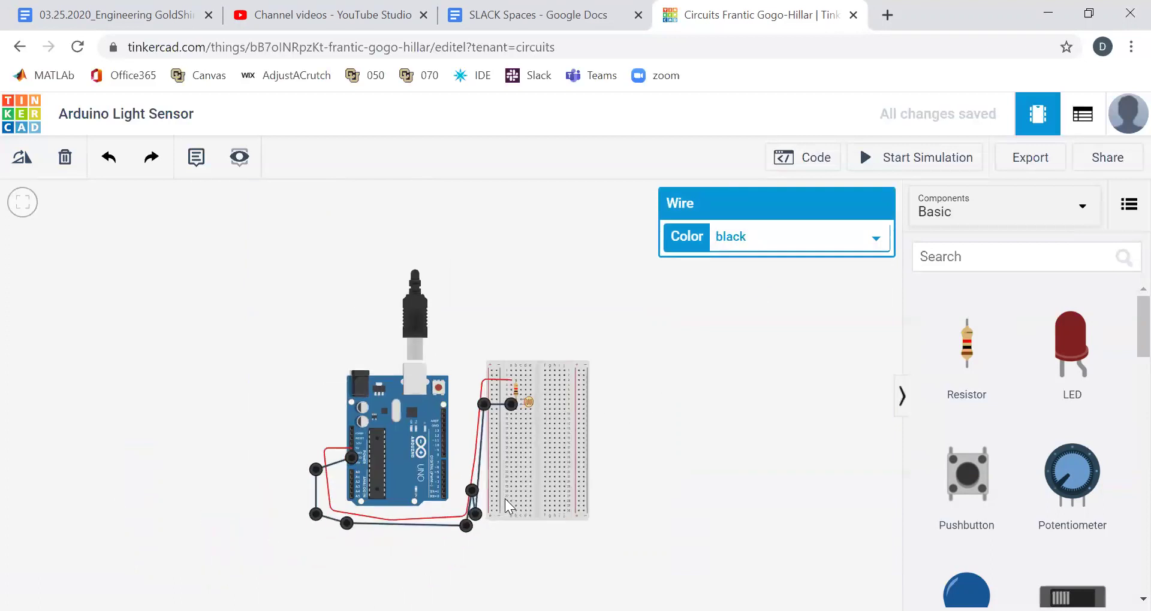
scroll(504, 499, "up", 5)
left_click(786, 374)
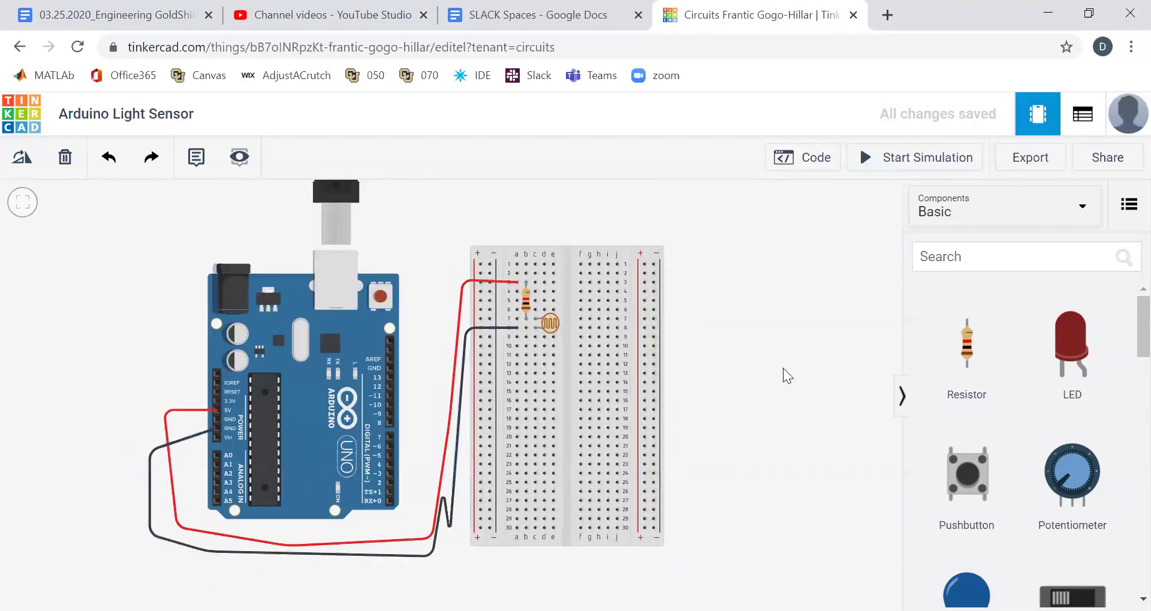
Step: Move the black wire's bend down near the breadboard's bottom
left_click(444, 504)
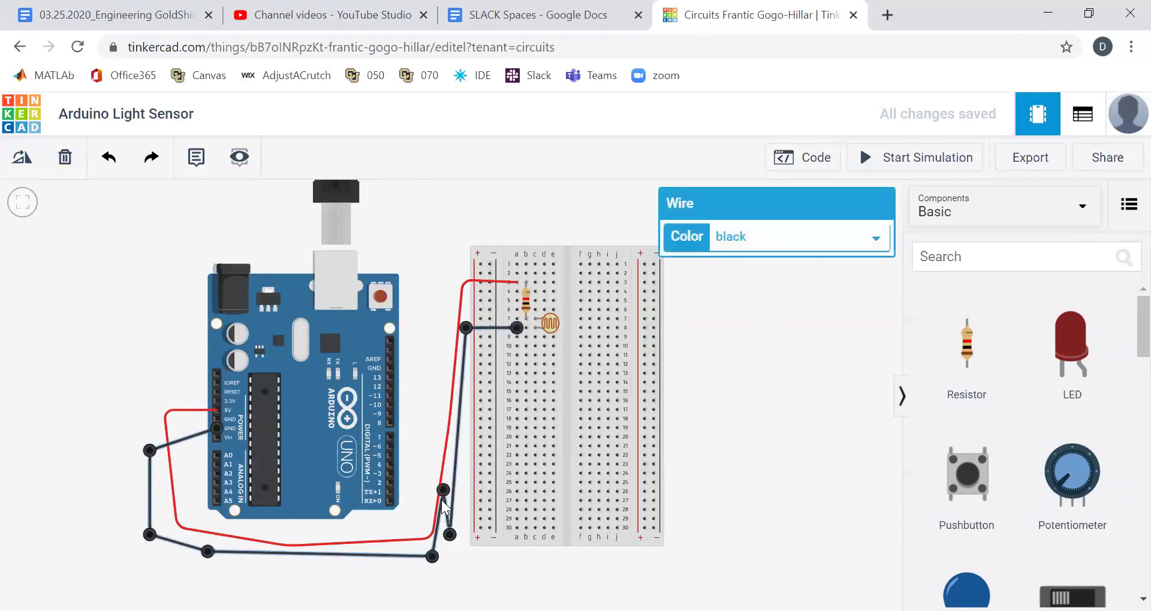
left_click_drag(443, 491, 449, 559)
left_click(779, 438)
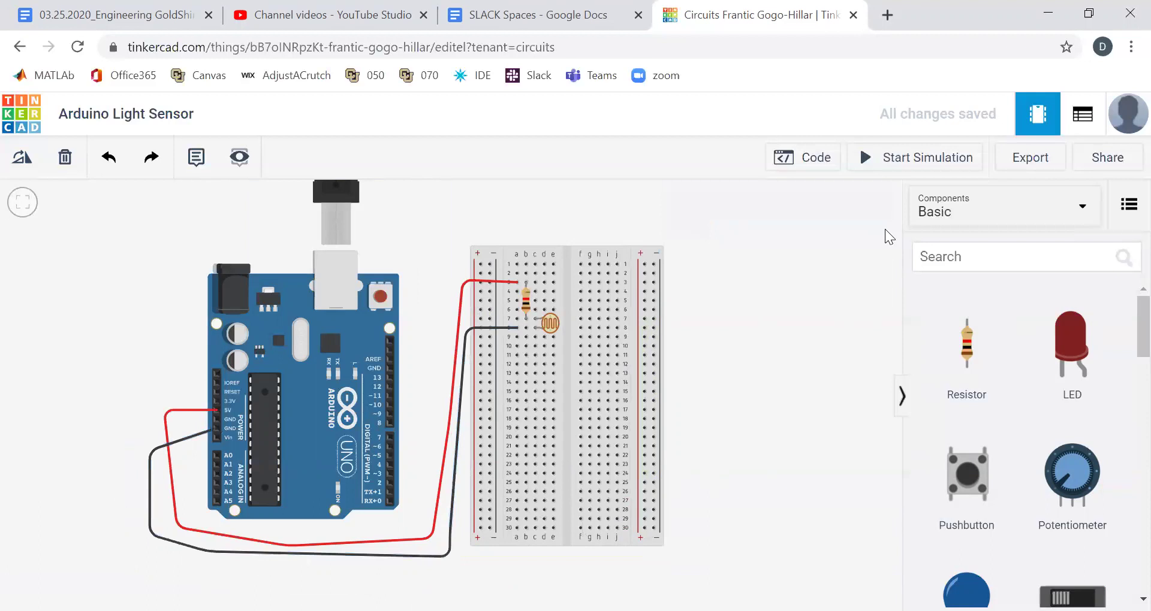
Step: Run and stop the simulation, then switch the code editor from Blocks to Text
left_click(906, 160)
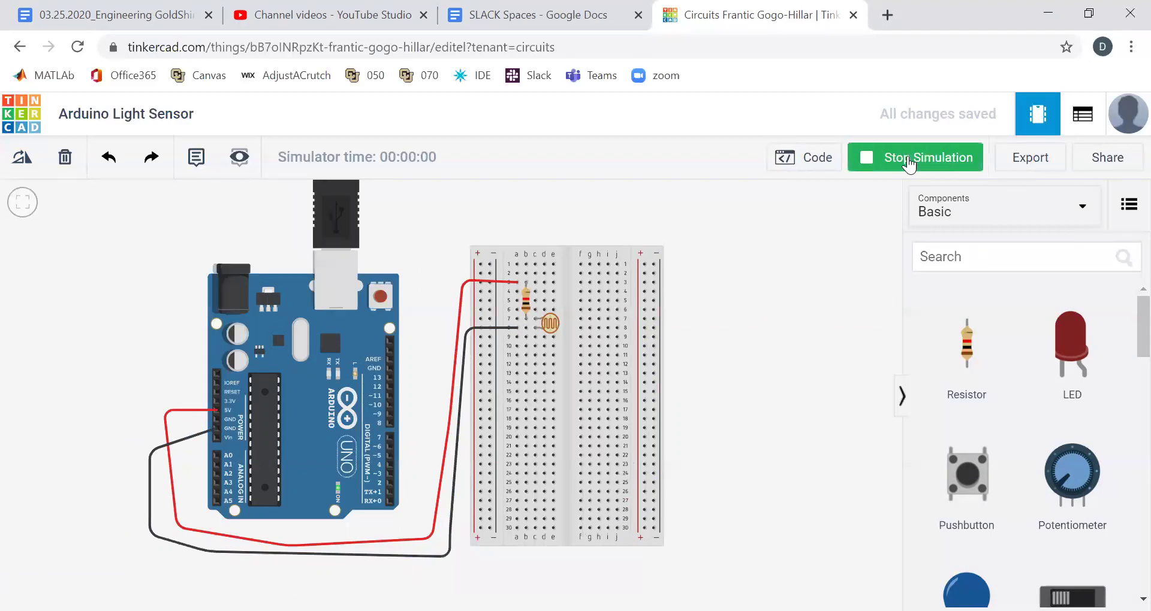
left_click(908, 161)
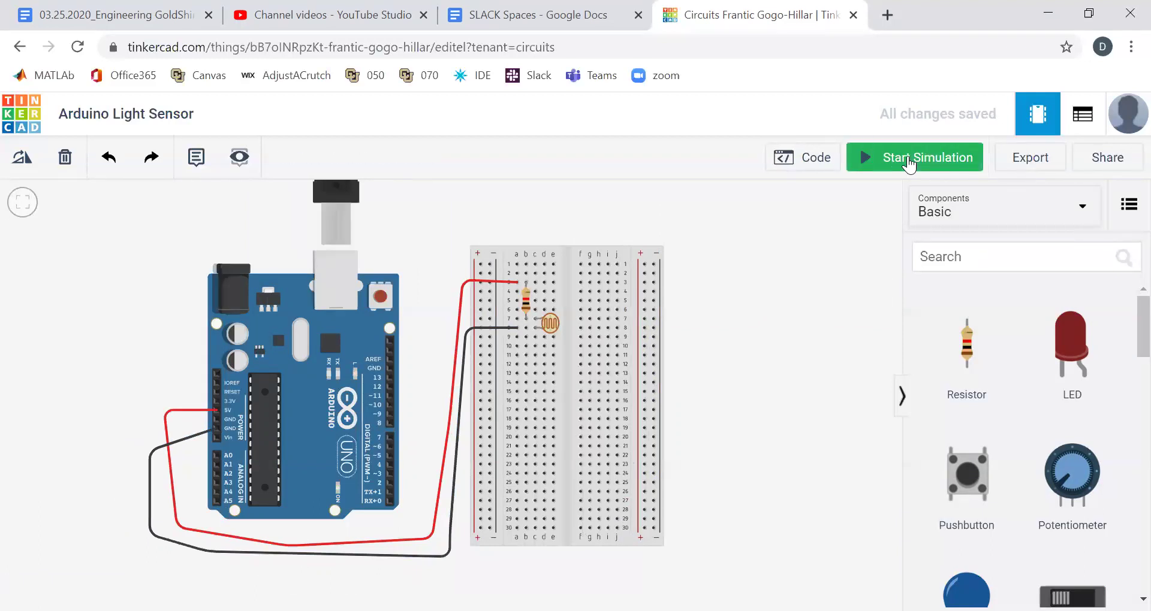
left_click(808, 161)
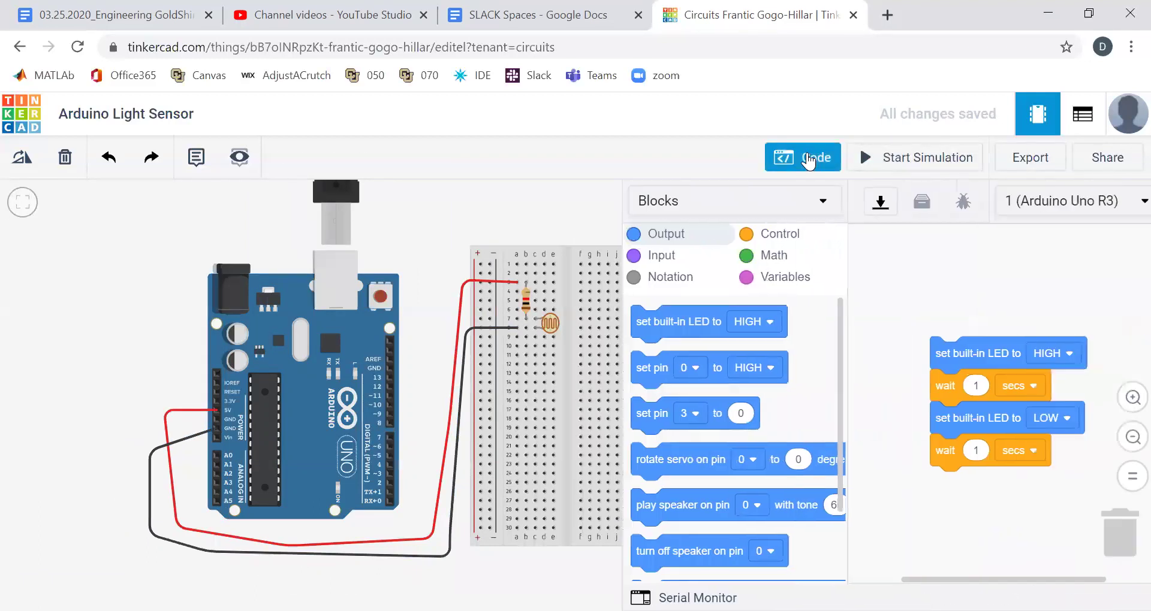
left_click(674, 206)
left_click(653, 284)
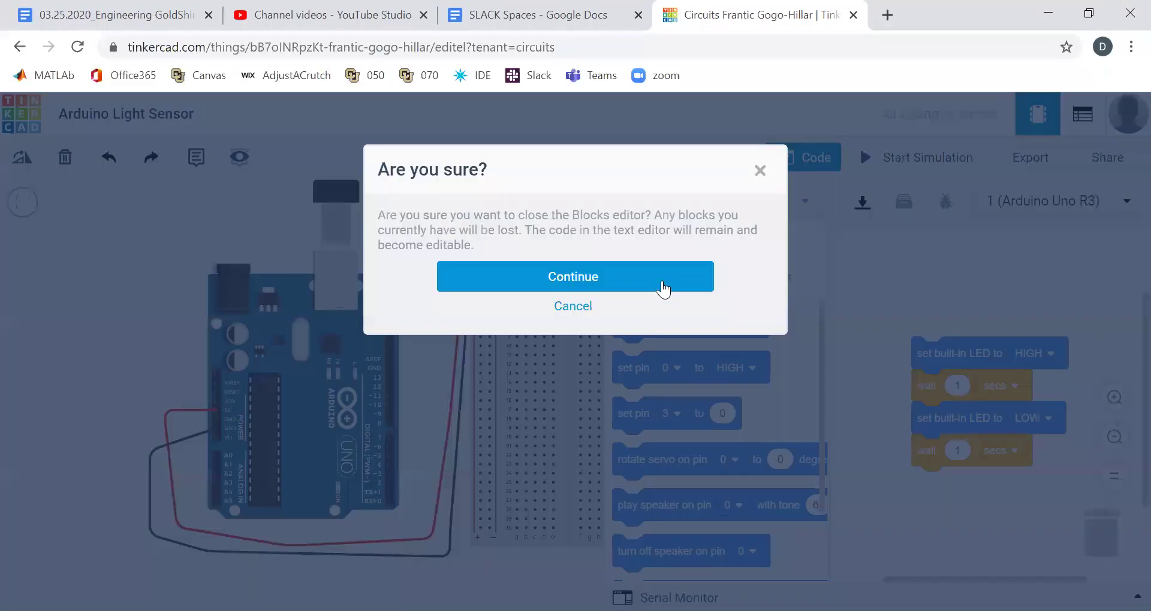
left_click(610, 279)
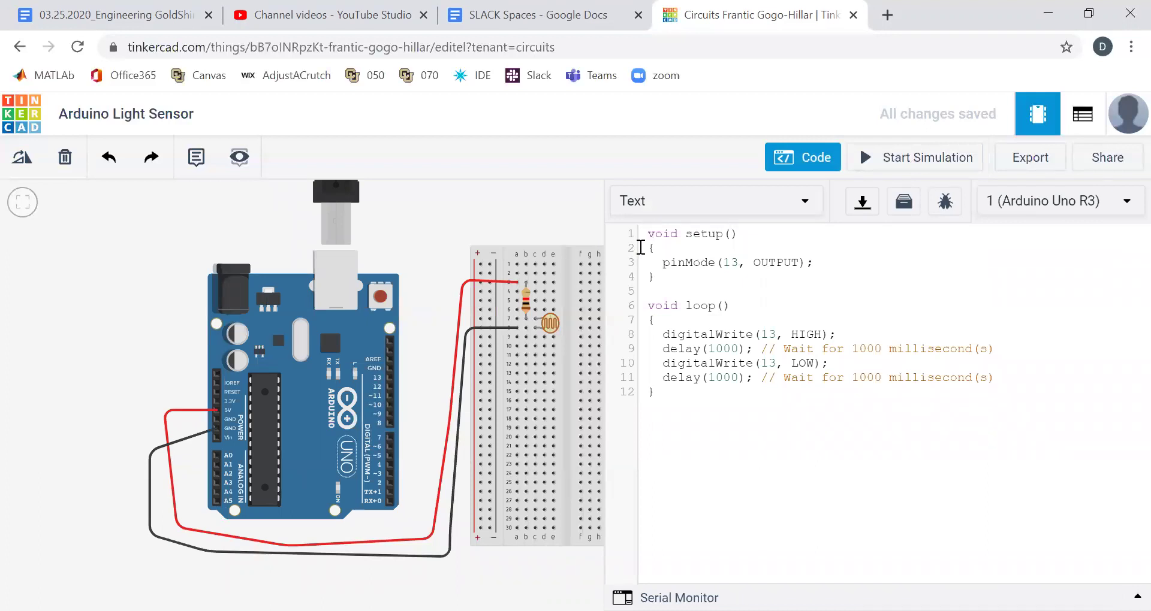
Step: Delete pinMode(13, OUTPUT); from setup() and select the loop body for removal
left_click_drag(655, 262, 838, 259)
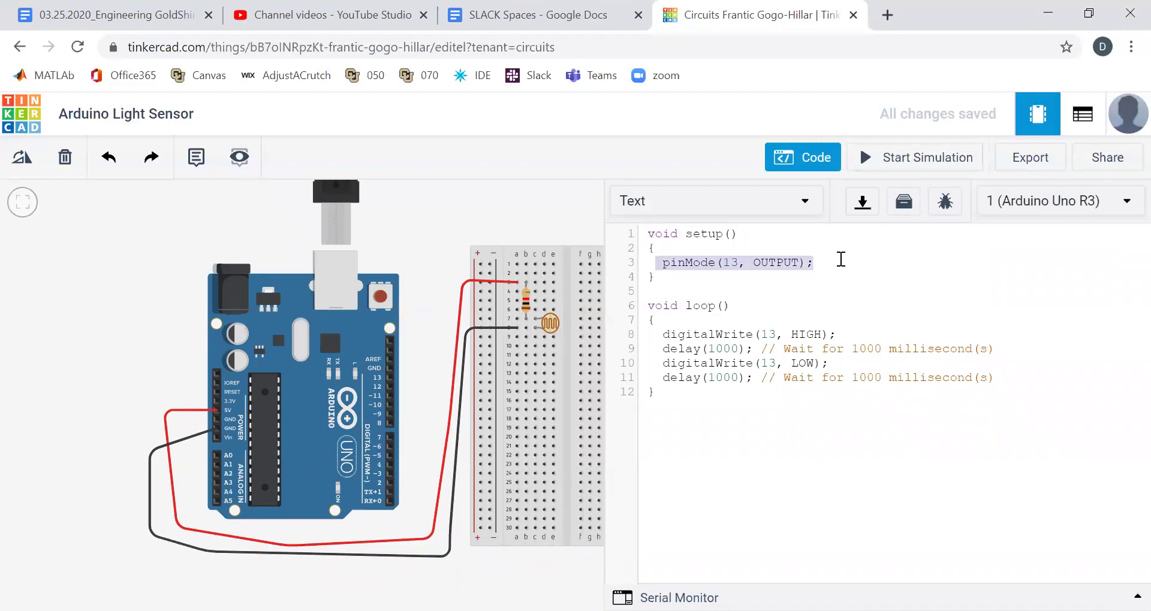
key("BackSpace")
mouse_move(664, 333)
left_mouse_down()
mouse_move(1071, 387)
mouse_move(1053, 375)
mouse_move(699, 321)
mouse_move(662, 333)
left_mouse_up()
left_click(1046, 378)
Step: Remove the old loop body and write pinMode(A0,INPUT); inside setup()
key("BackSpace")
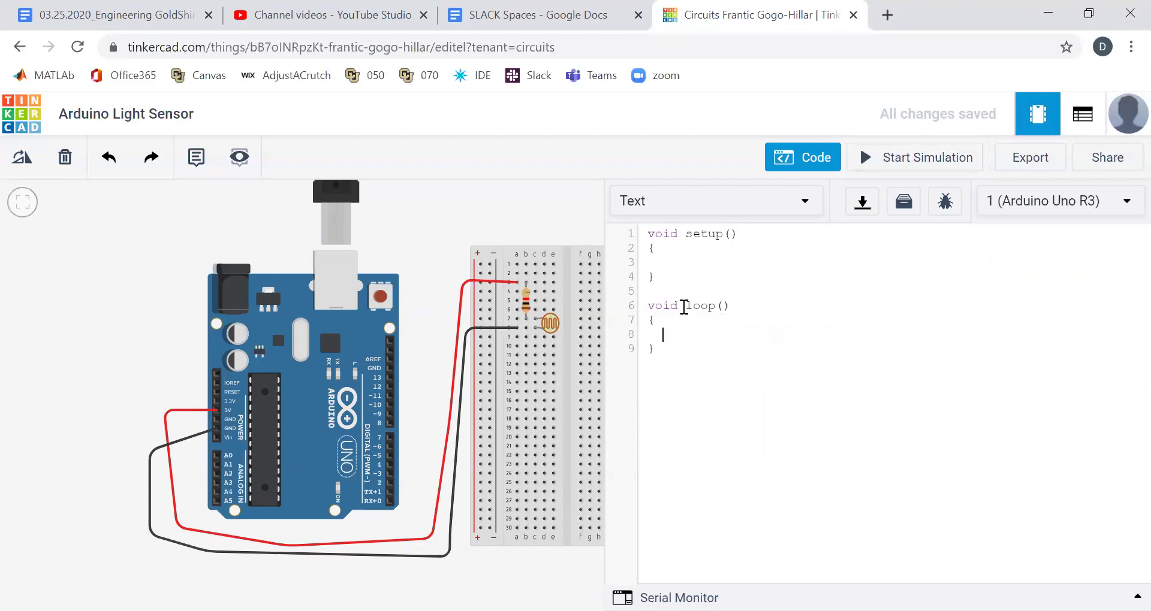
left_click(672, 265)
left_click(518, 330)
type("pinMode")
type("(A")
type("0,INPUT")
type(");")
Step: Write analogRead(A0); inside loop()
type("int")
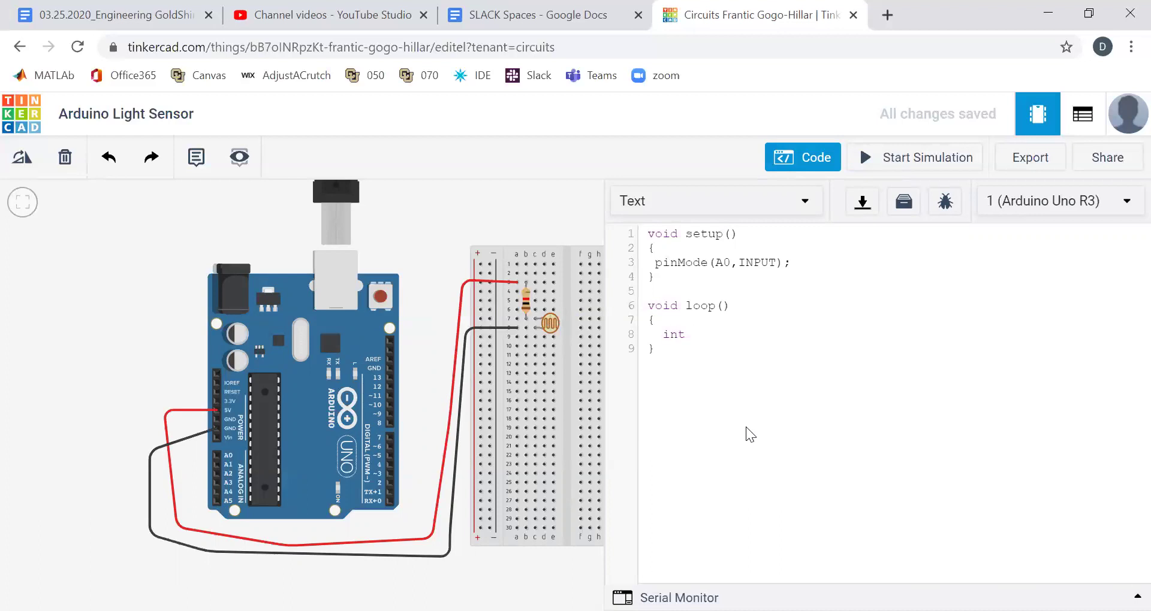
key("BackSpace")
key("BackSpace")
key("BackSpace")
key("BackSpace")
type("anal")
key("BackSpace")
key("BackSpace")
key("BackSpace")
type("nalogRead(A0);")
left_click(893, 160)
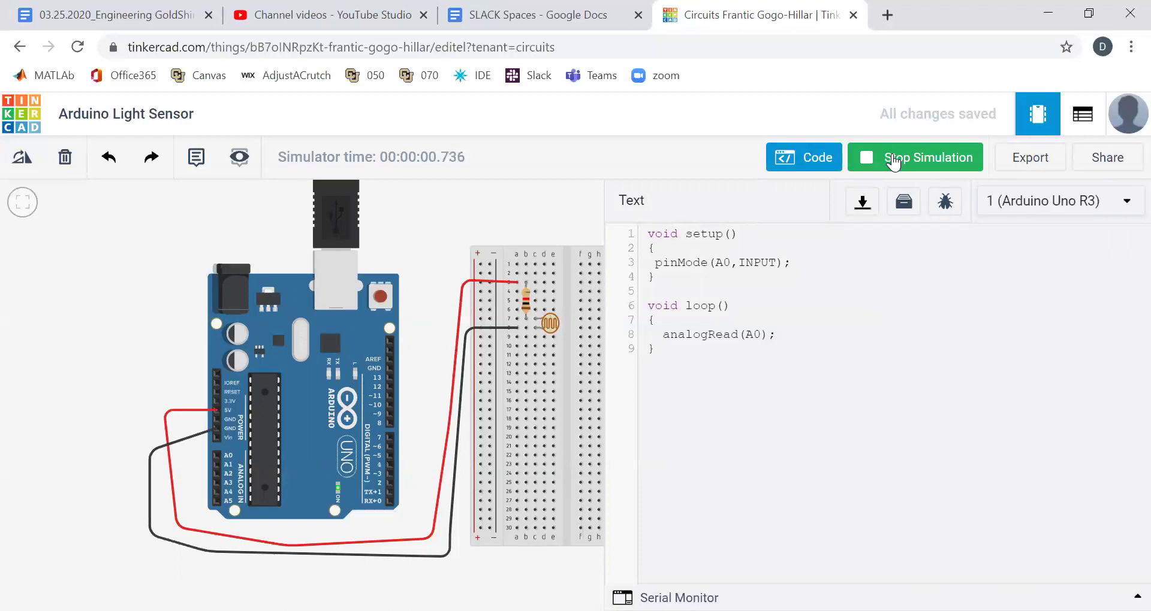
left_click(893, 160)
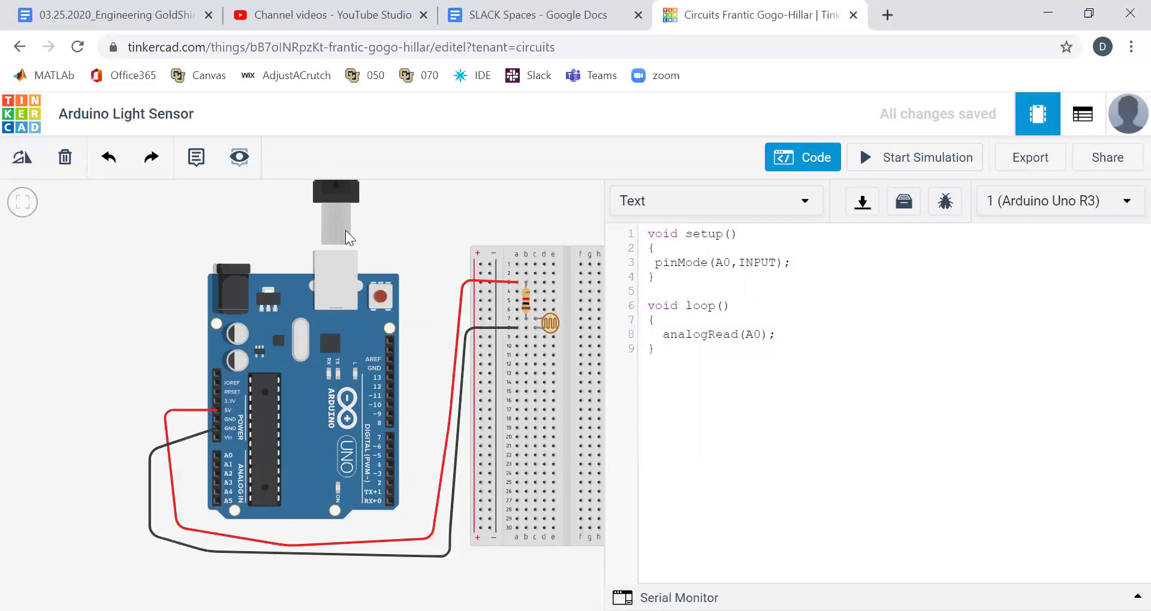
Step: Add Serial.begin(9600); on a new line in setup()
left_click(810, 262)
key("Return")
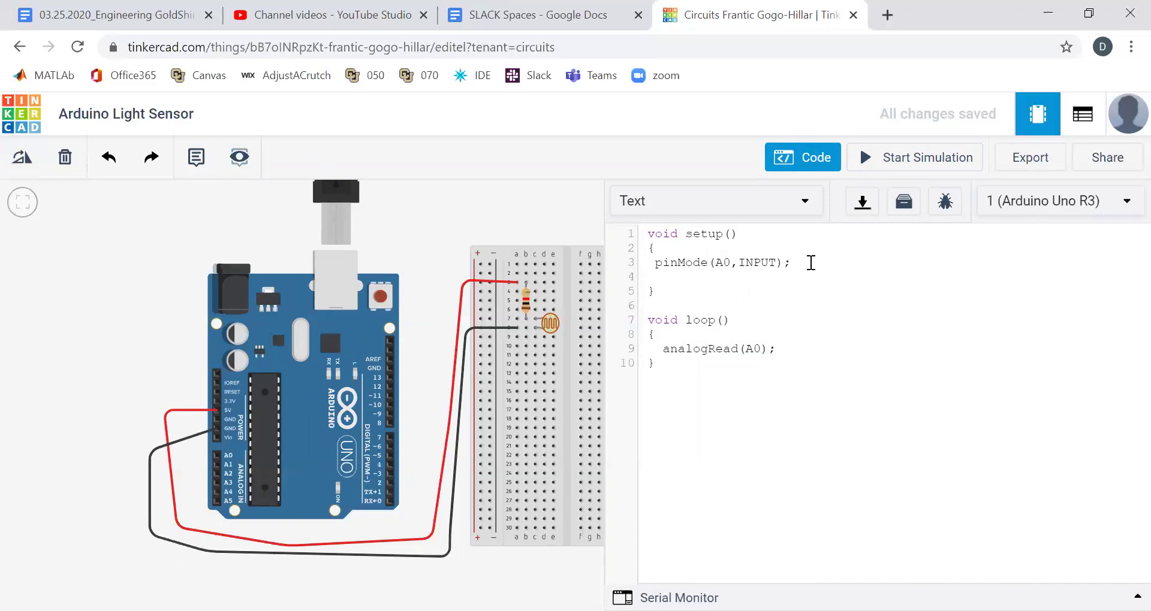
type("Serial.begin(9600);")
Step: Store the reading by prefixing analogRead(A0) with int lightRead =
left_click_drag(661, 350, 784, 351)
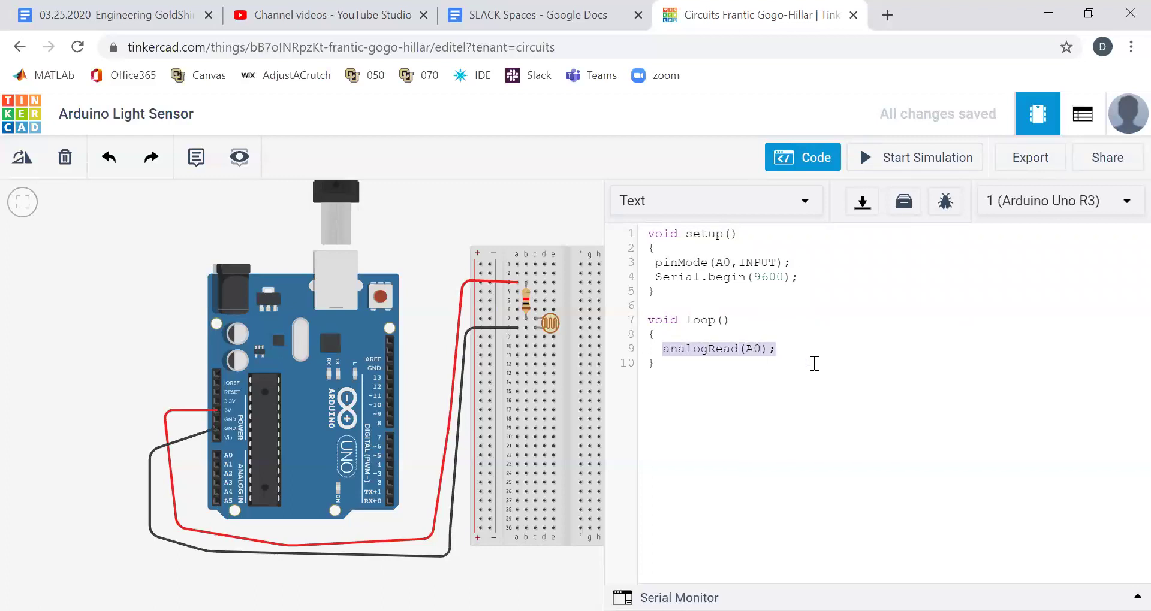
left_click(662, 348)
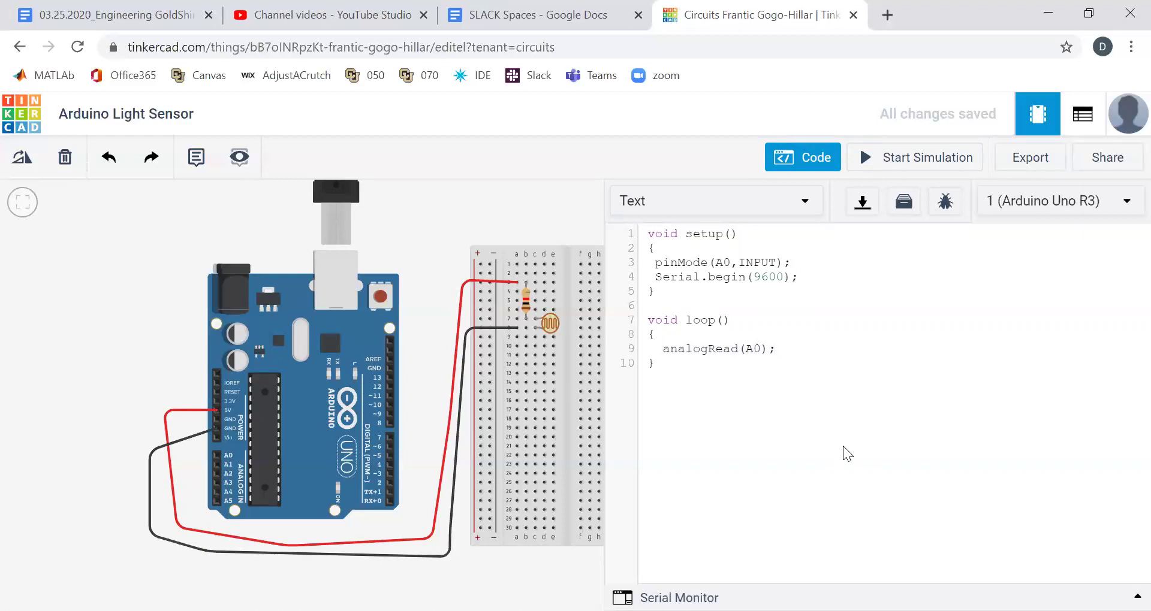
type("int")
type("lightRead")
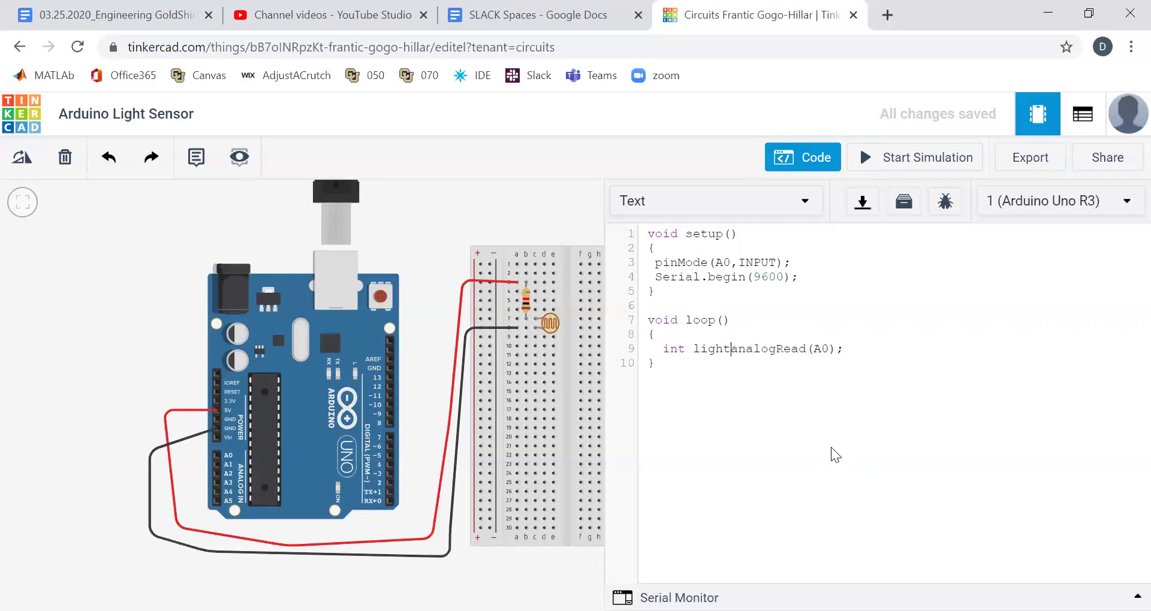
type(" =")
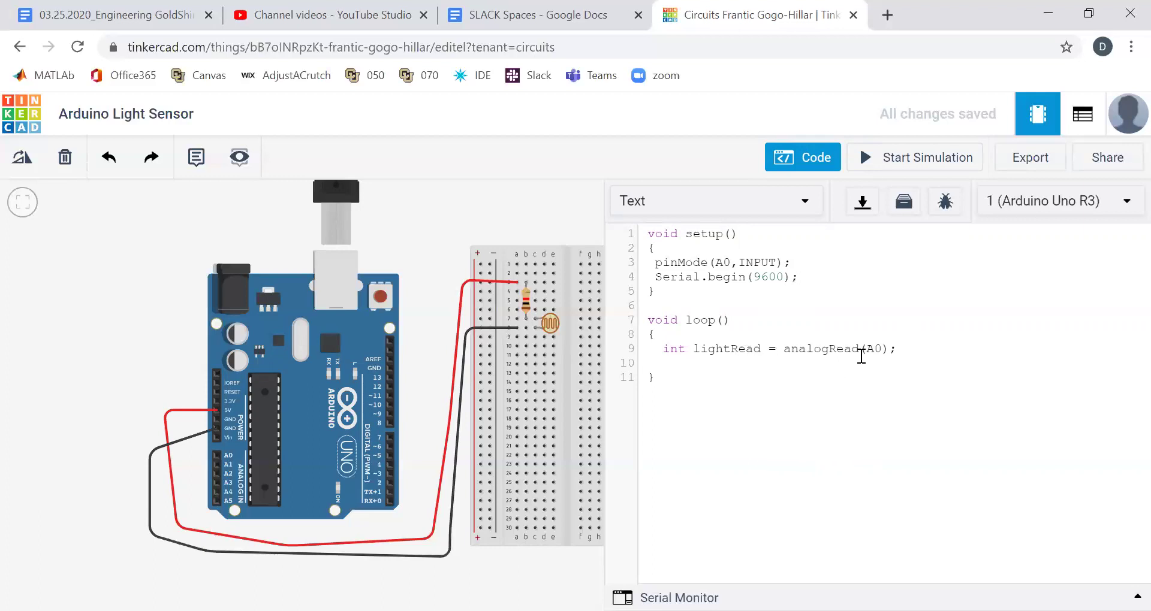
left_click_drag(760, 348, 692, 348)
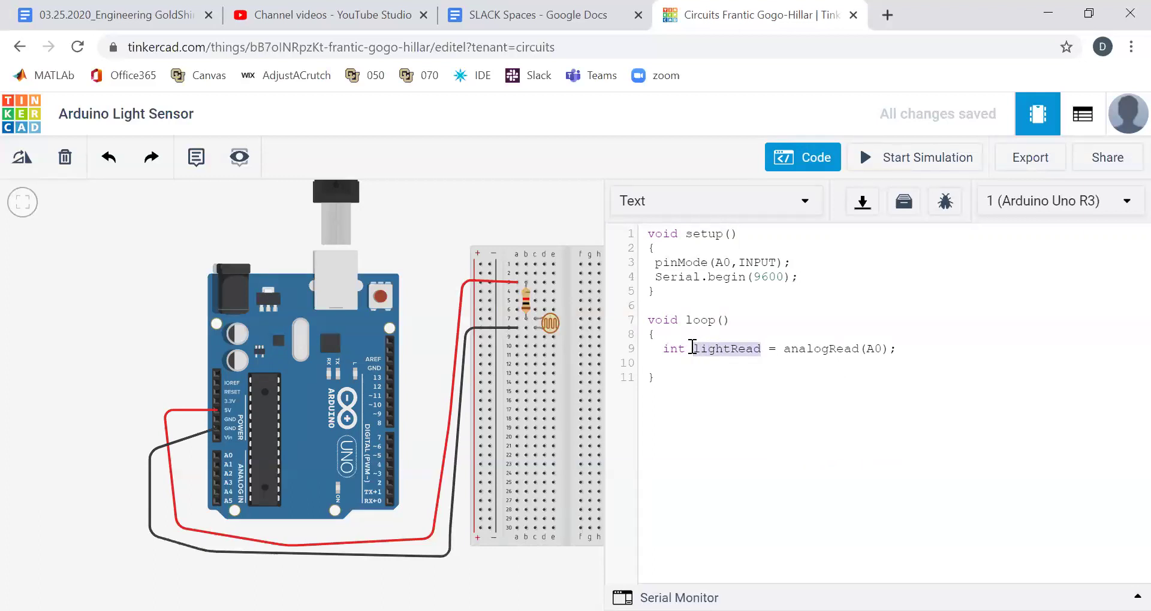
Step: Start a Serial.print line below the reading to print lightRead
left_click(902, 352)
key("Return")
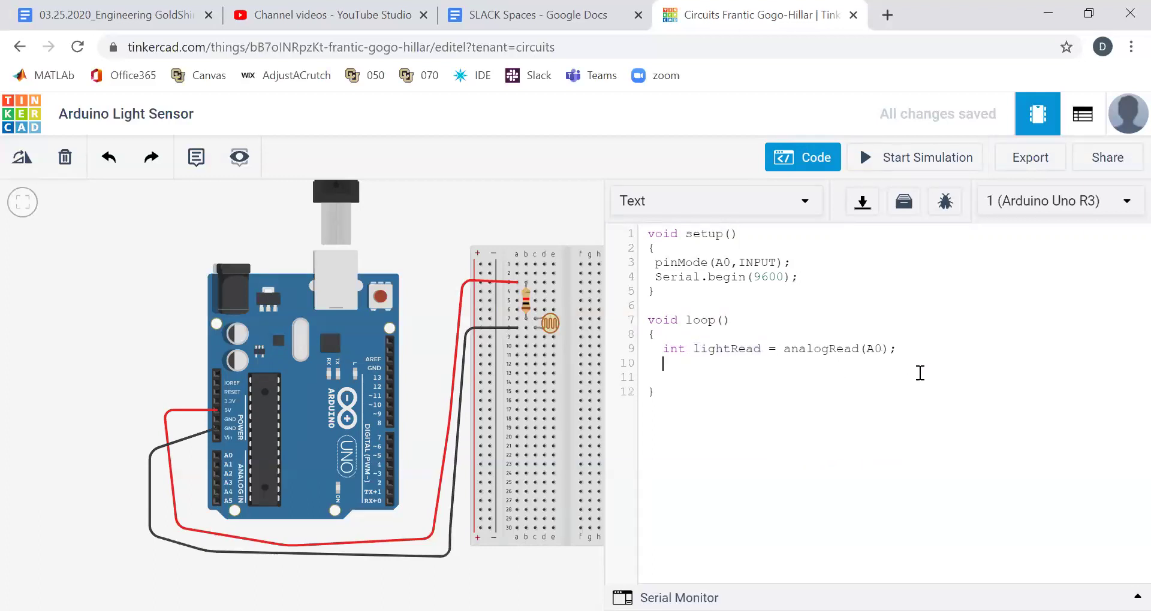
type("Serial.pring")
key("BackSpace")
type("tl")
type("jht")
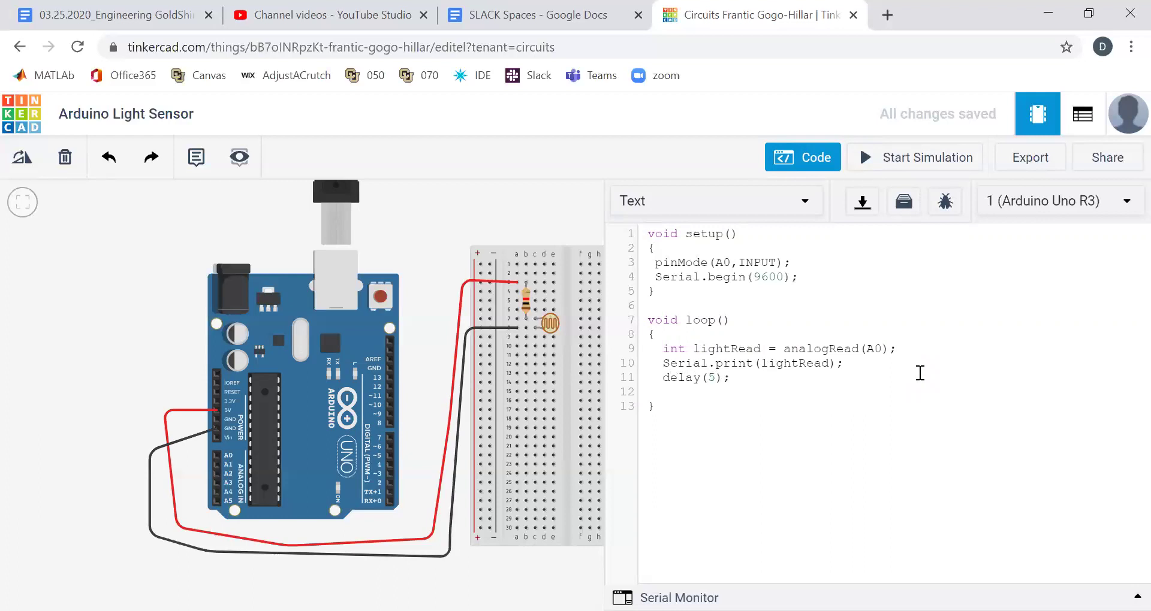
Step: Test-run the sketch and see run-together readings, then change line 10 to Serial.println(lightRead)
left_click(921, 163)
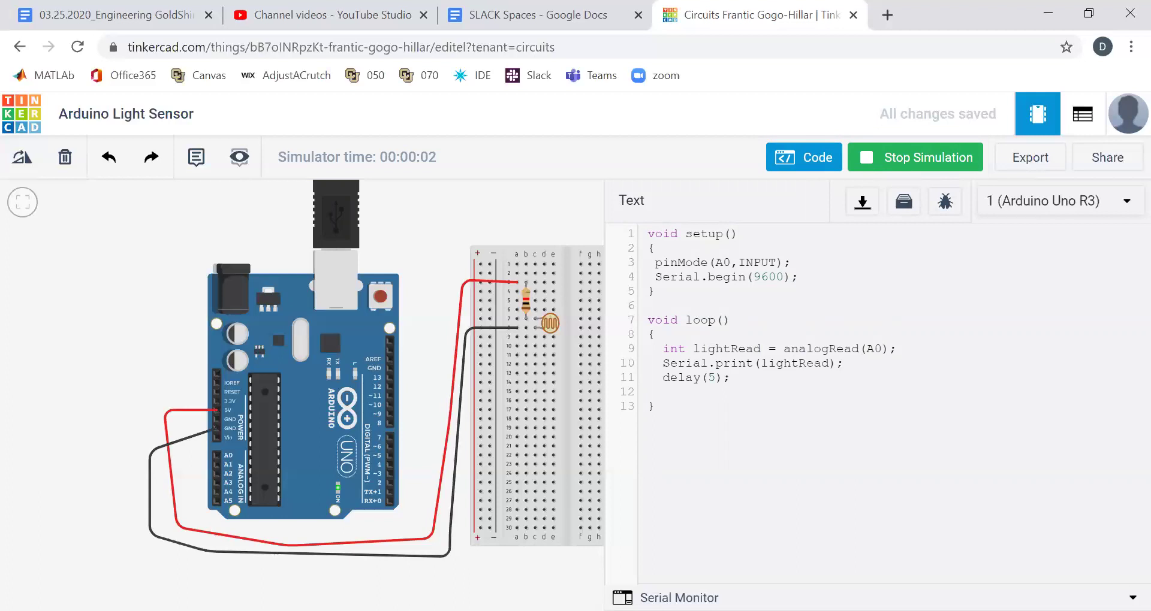
left_click(679, 598)
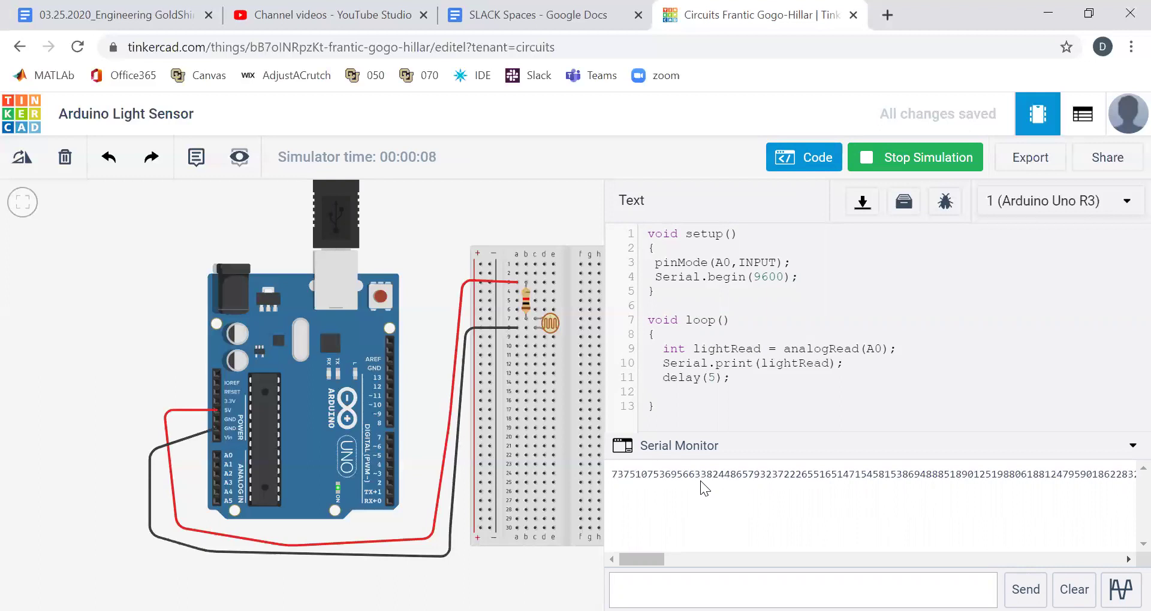
left_click(927, 159)
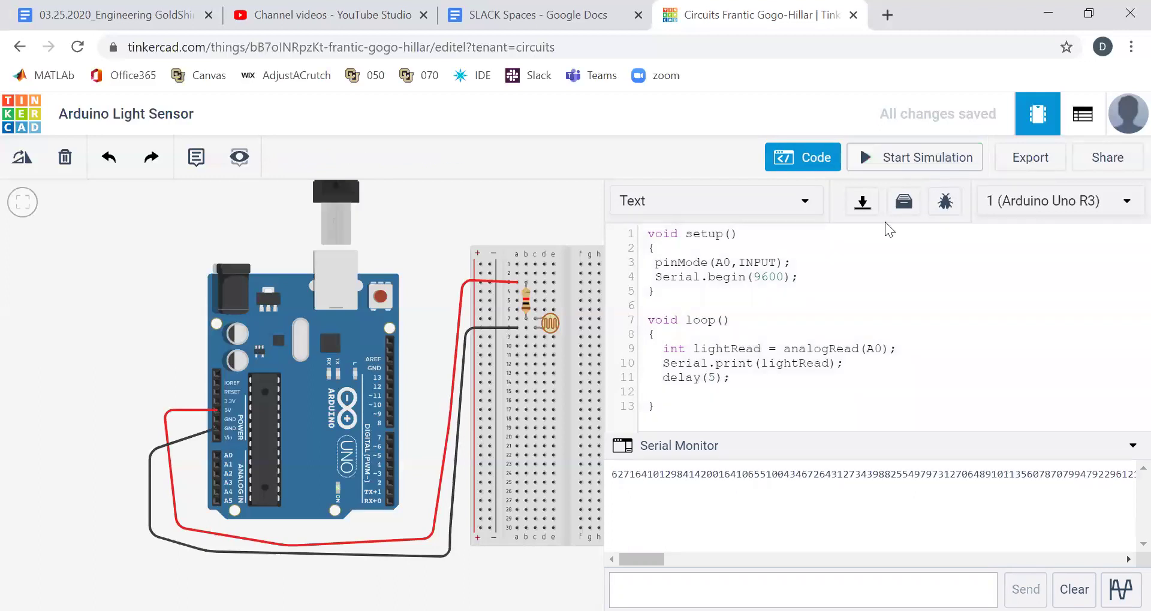
left_click(753, 362)
type("ln")
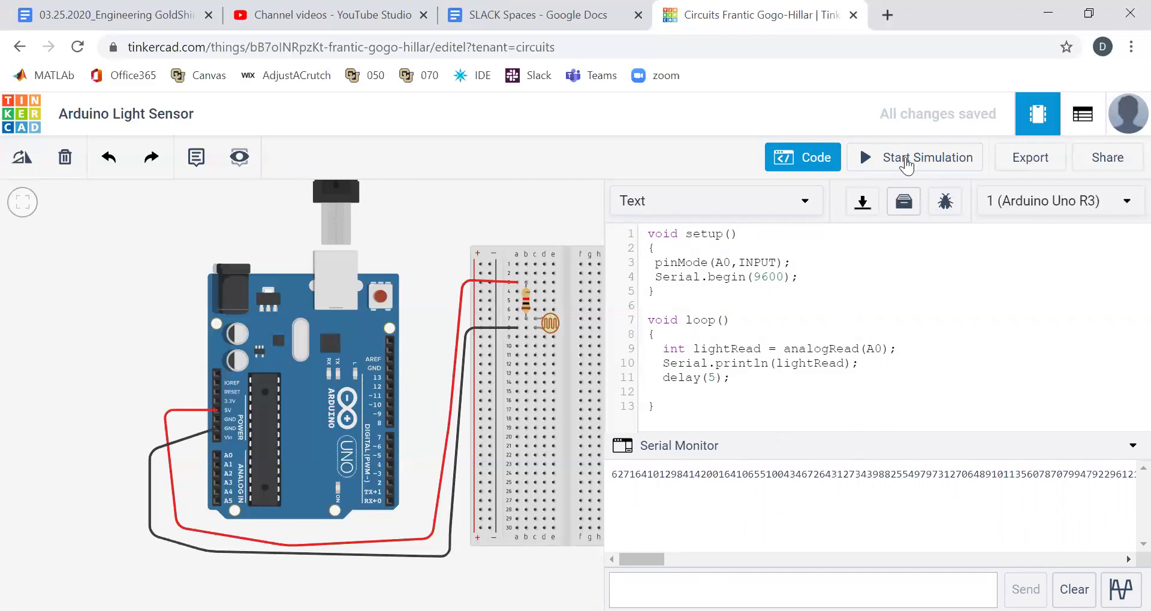
Step: Clear the Serial Monitor and rerun the simulation, showing one reading per line, then stop
left_click(1074, 590)
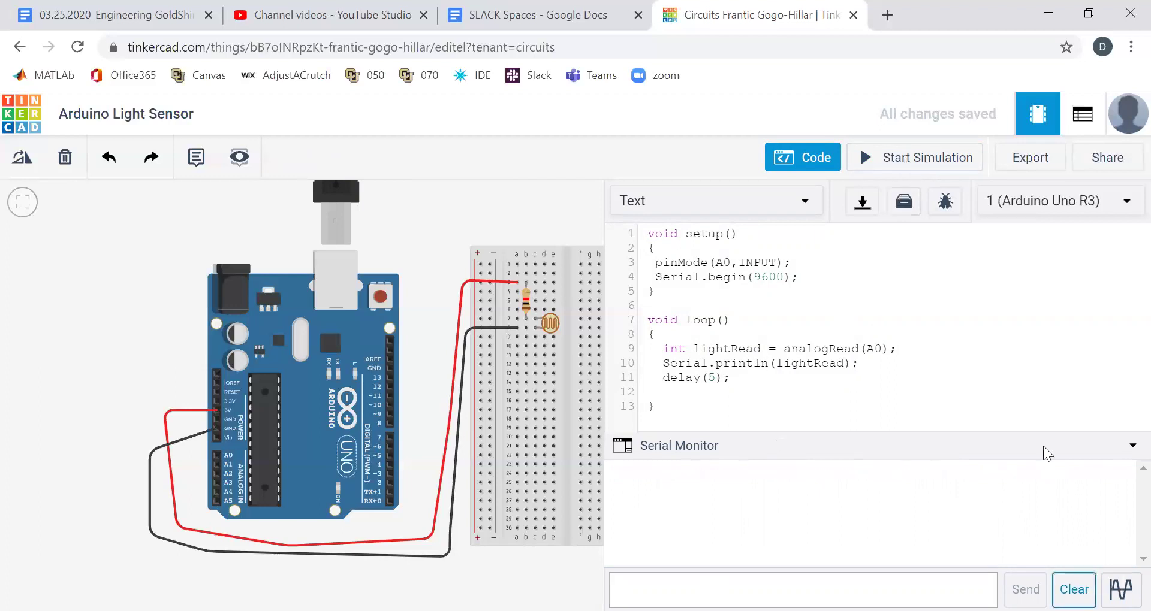
left_click(934, 161)
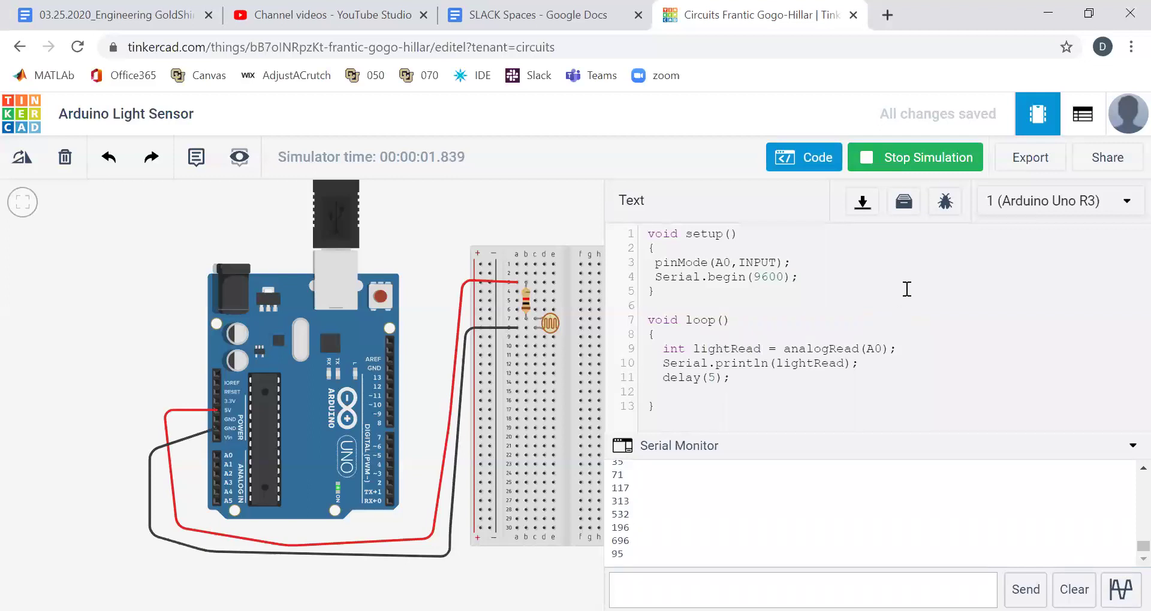
left_click(920, 148)
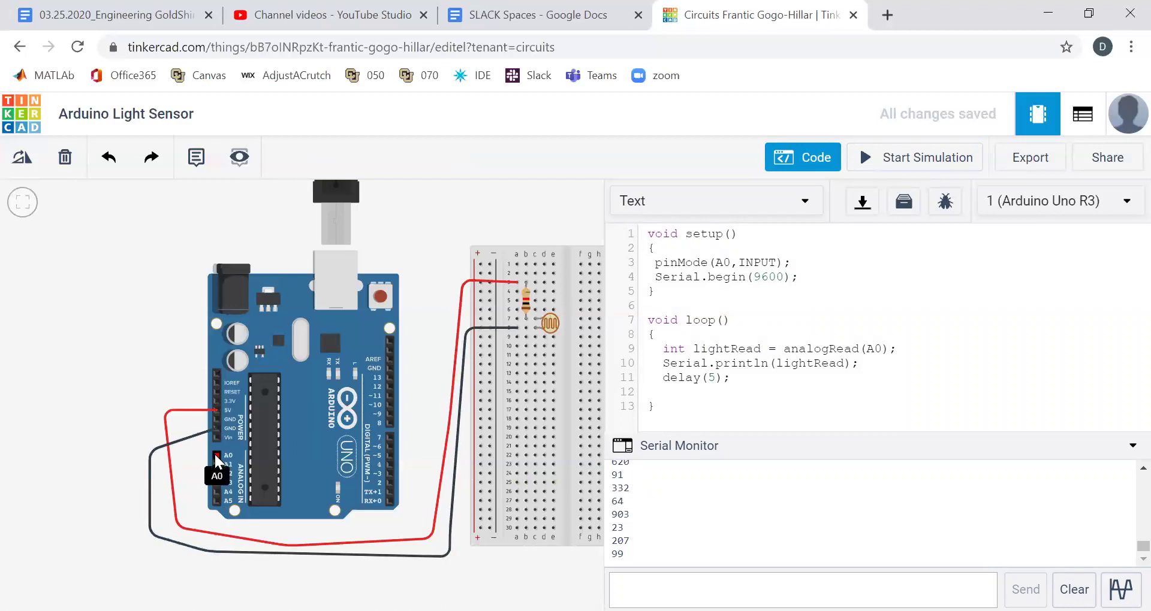
Step: Route the green A0 wire below and right of the Arduino to the resistor–photoresistor row
left_click(196, 515)
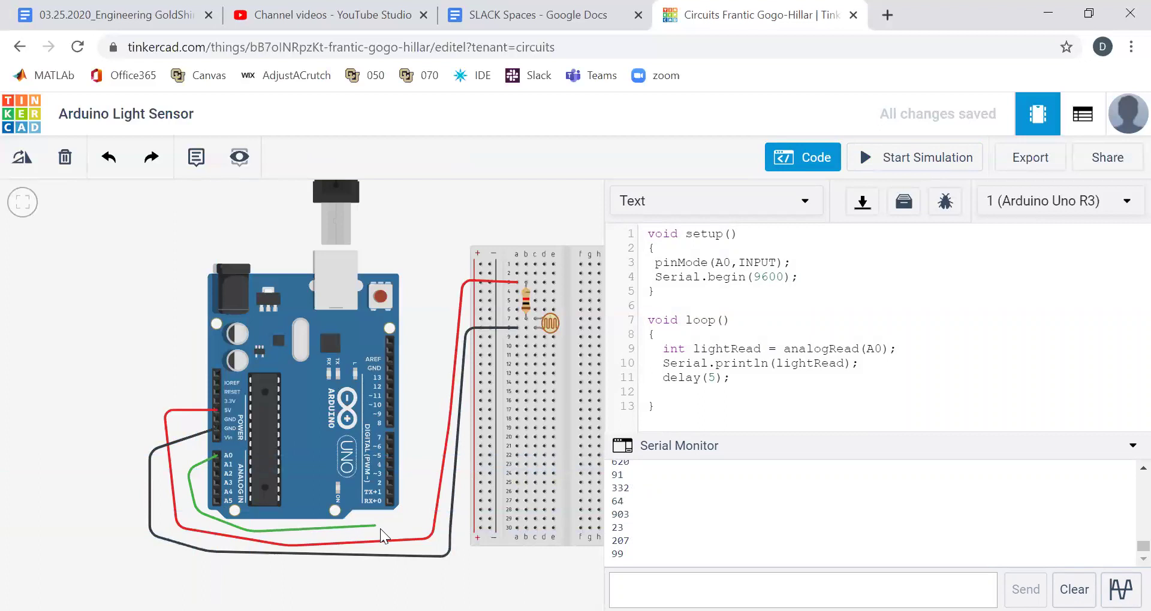
left_click(411, 531)
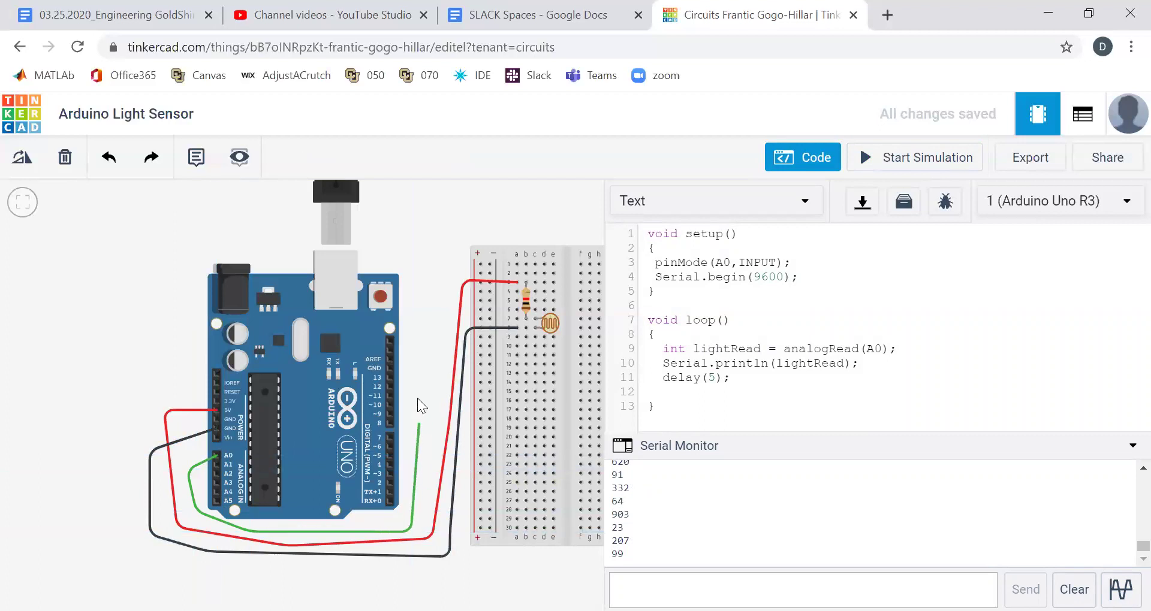
left_click(431, 322)
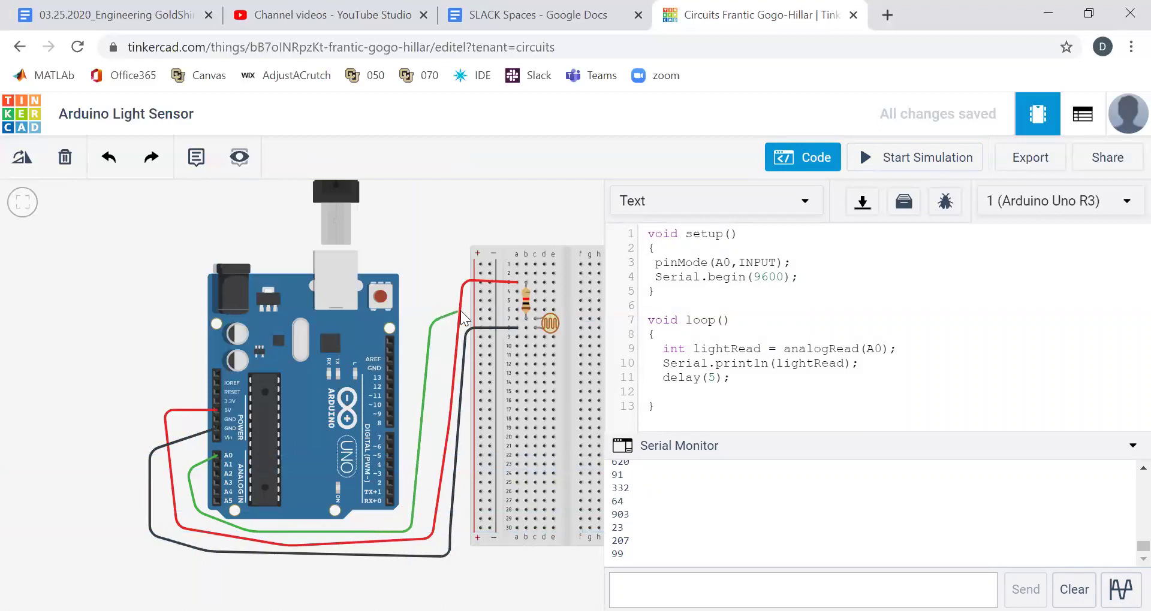
left_click(514, 319)
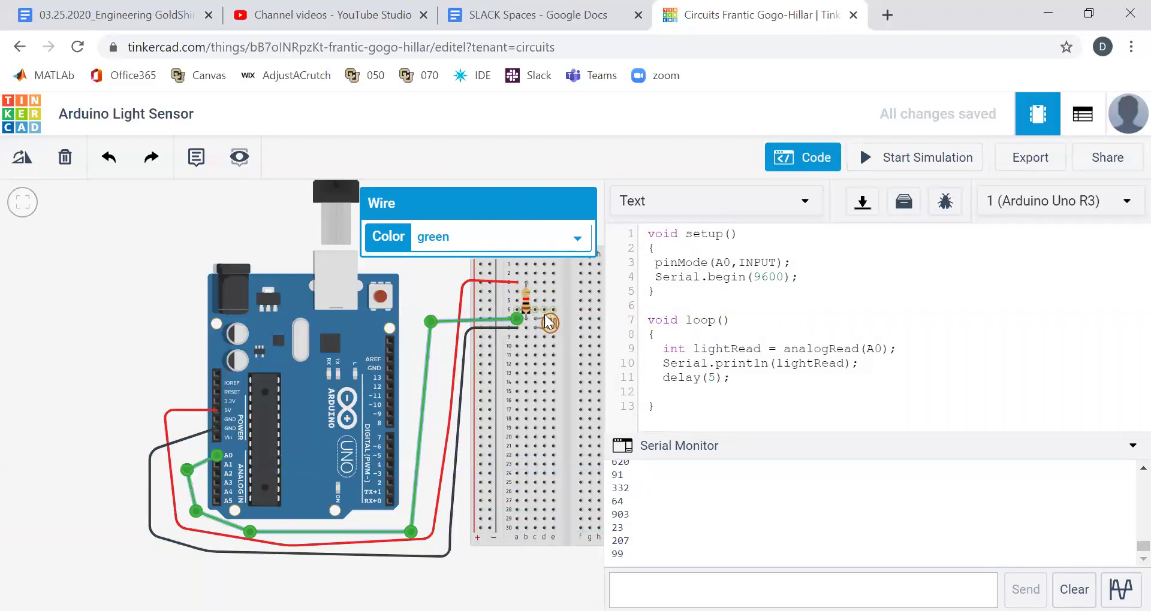
Step: Set the resistor's resistance to 10 kΩ
left_click(526, 301)
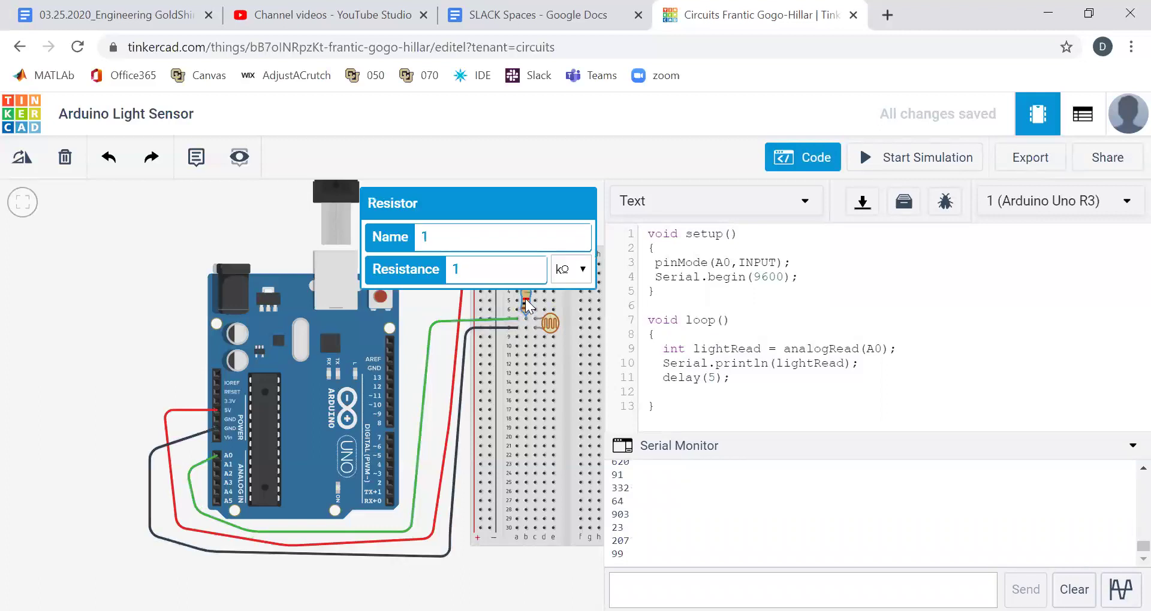
left_click(483, 265)
type("0")
left_click(143, 237)
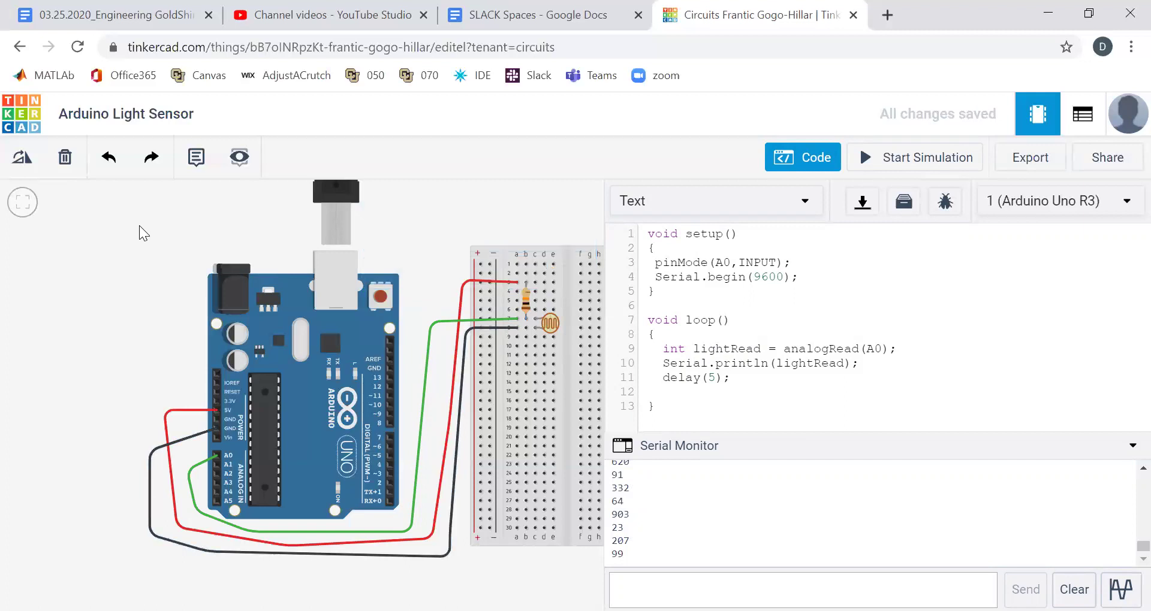
Step: Run the simulation and move the photoresistor's light slider down and up, ending at 969
left_click(893, 165)
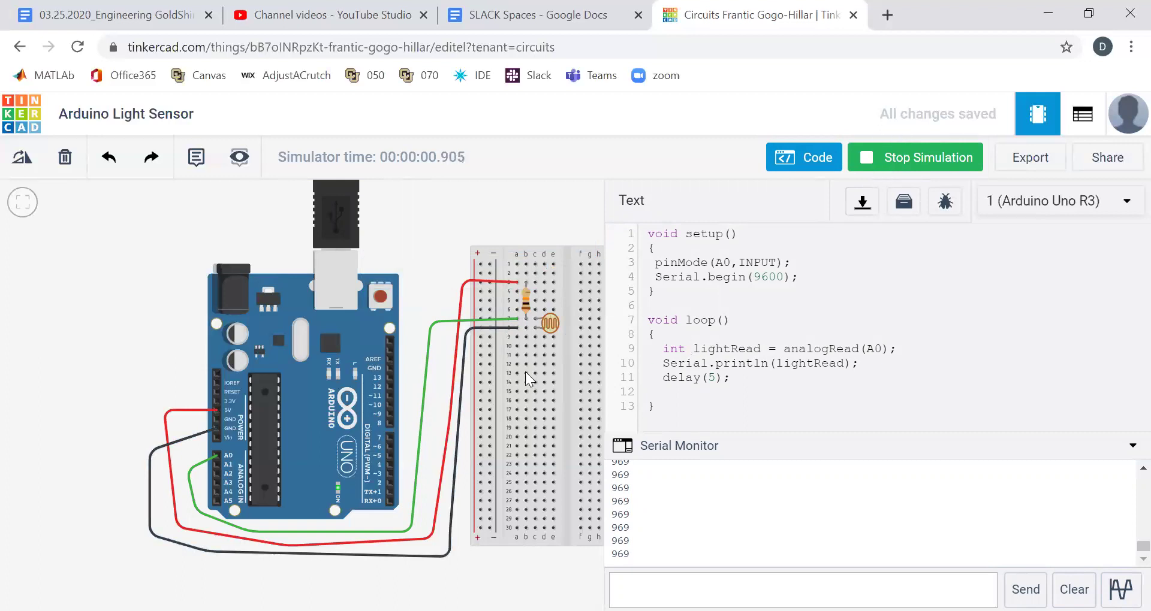
left_click(556, 322)
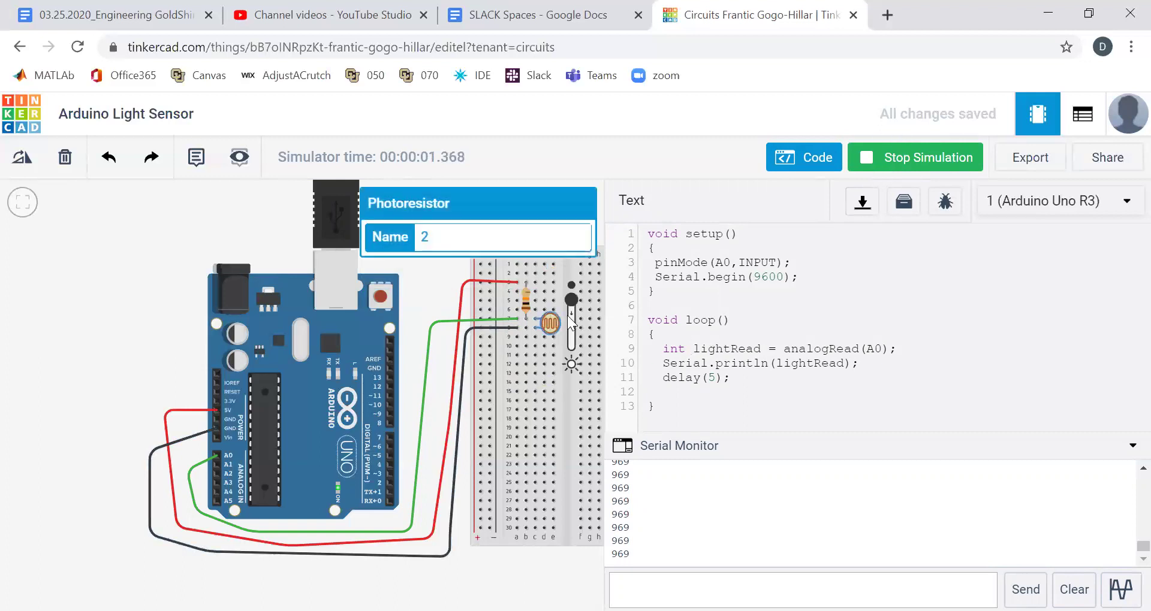
left_click_drag(573, 299, 573, 358)
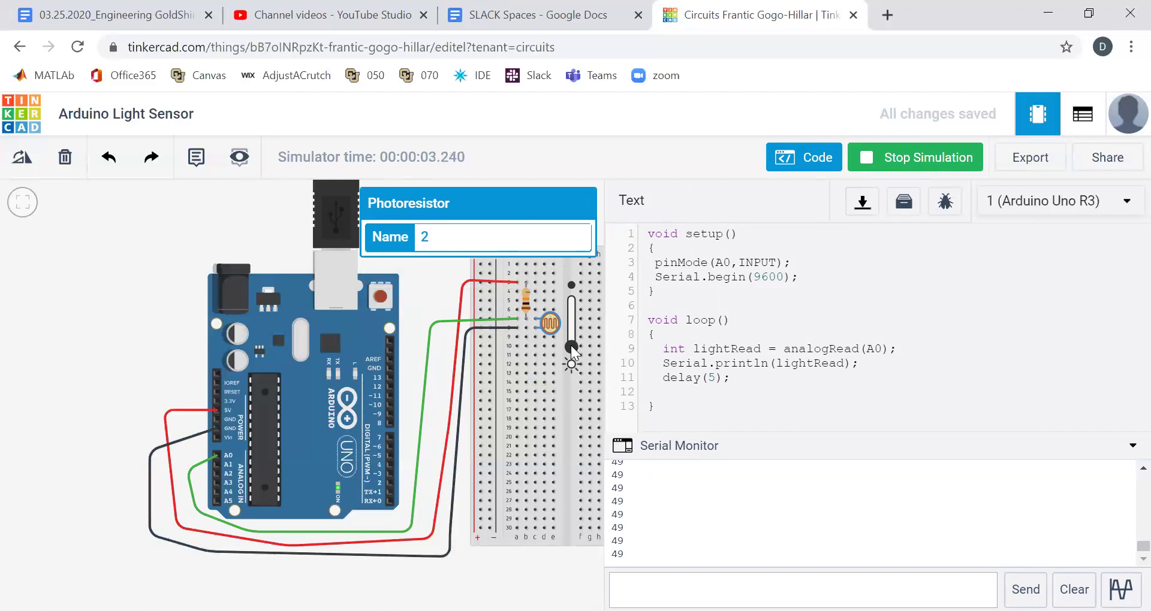
left_click_drag(571, 345, 570, 296)
mouse_move(577, 305)
left_mouse_down()
mouse_move(572, 351)
mouse_move(573, 296)
left_mouse_up()
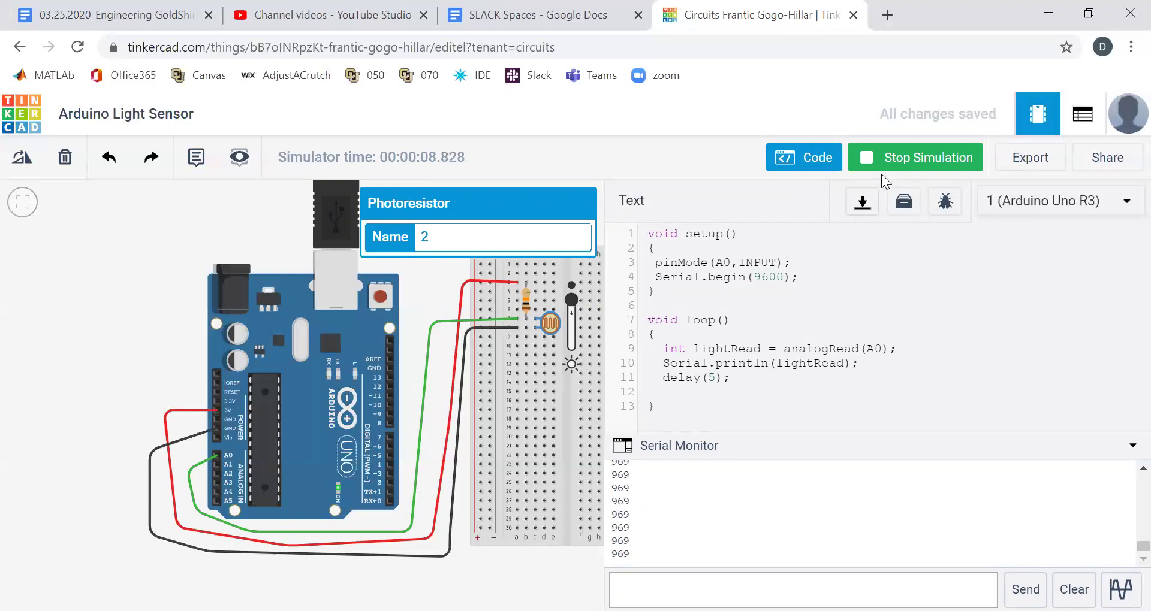
Step: With the 1 kΩ resistor selected, run the simulation and check the Serial Monitor reading of 1017
left_click(893, 159)
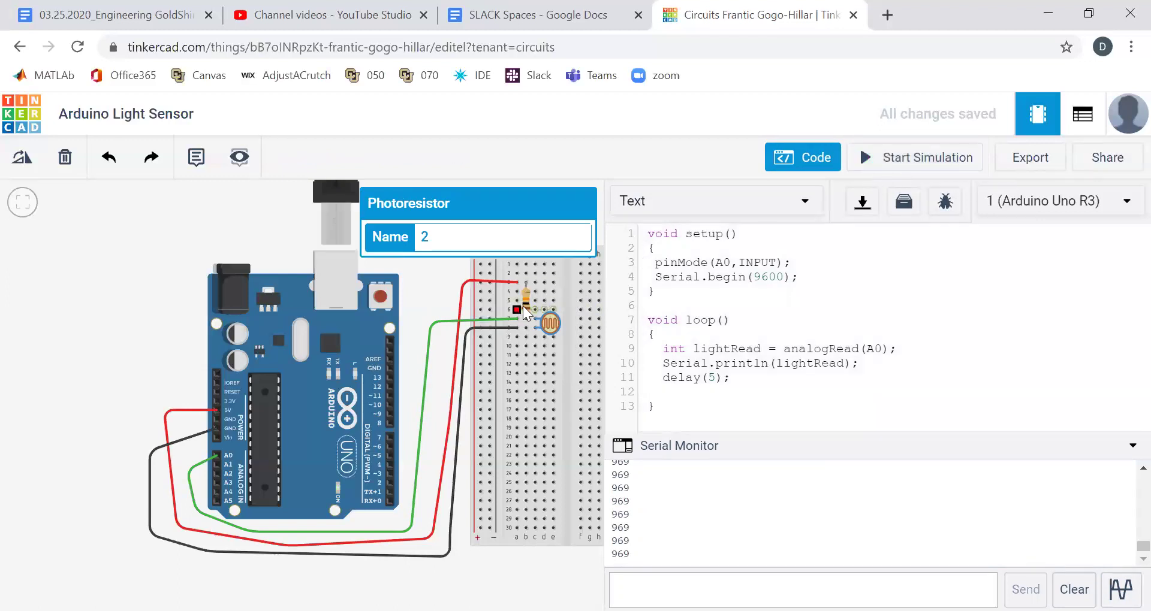
left_click_drag(524, 307, 526, 304)
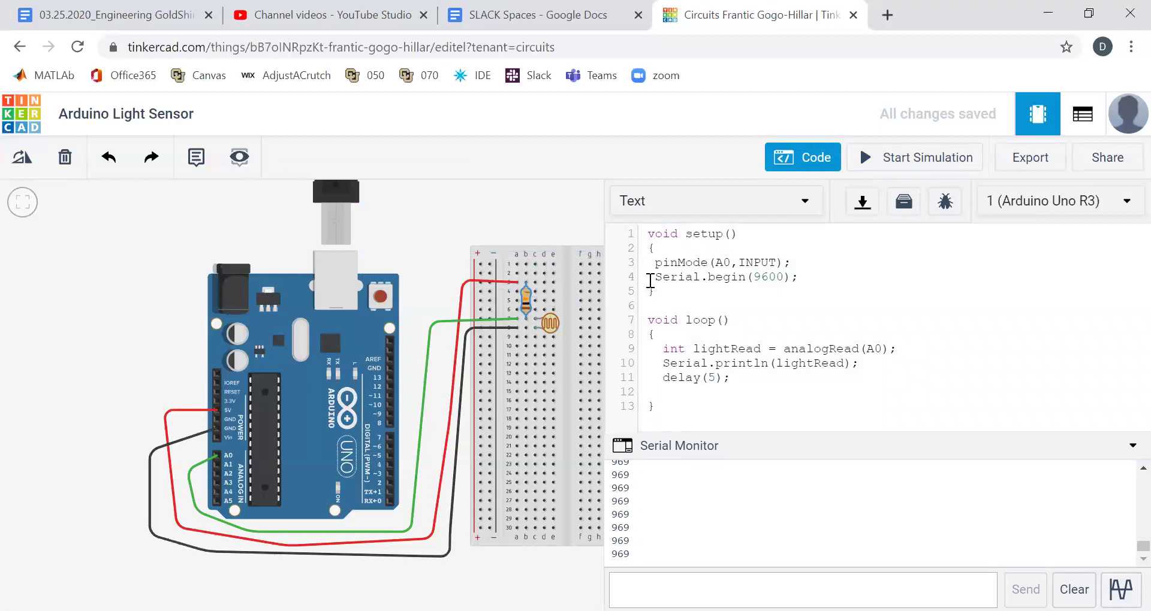
left_click(803, 159)
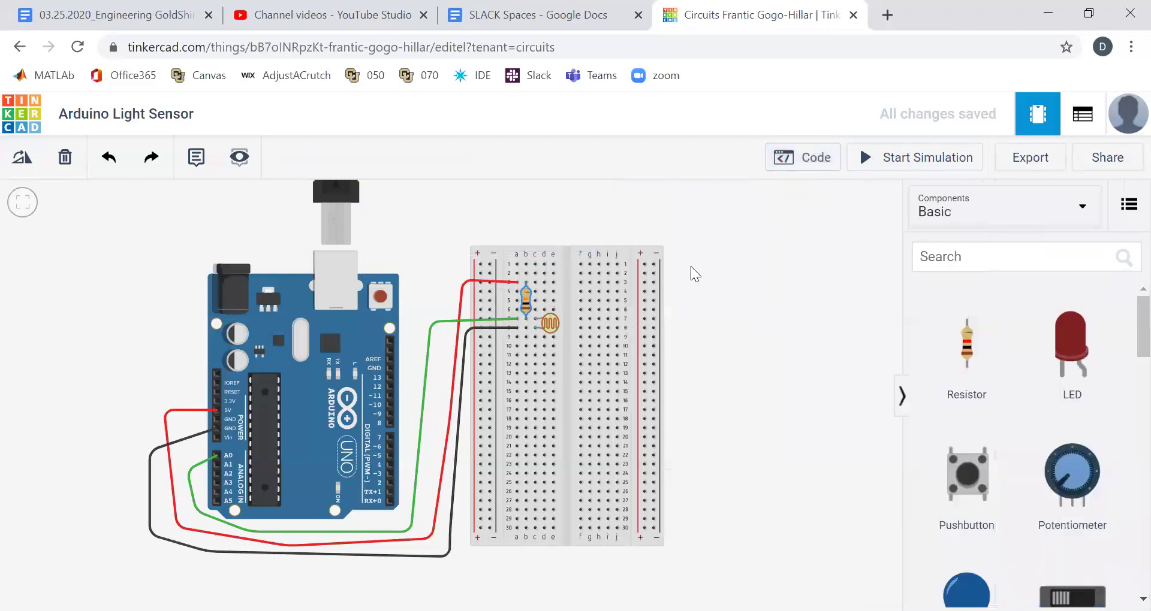
left_click(527, 309)
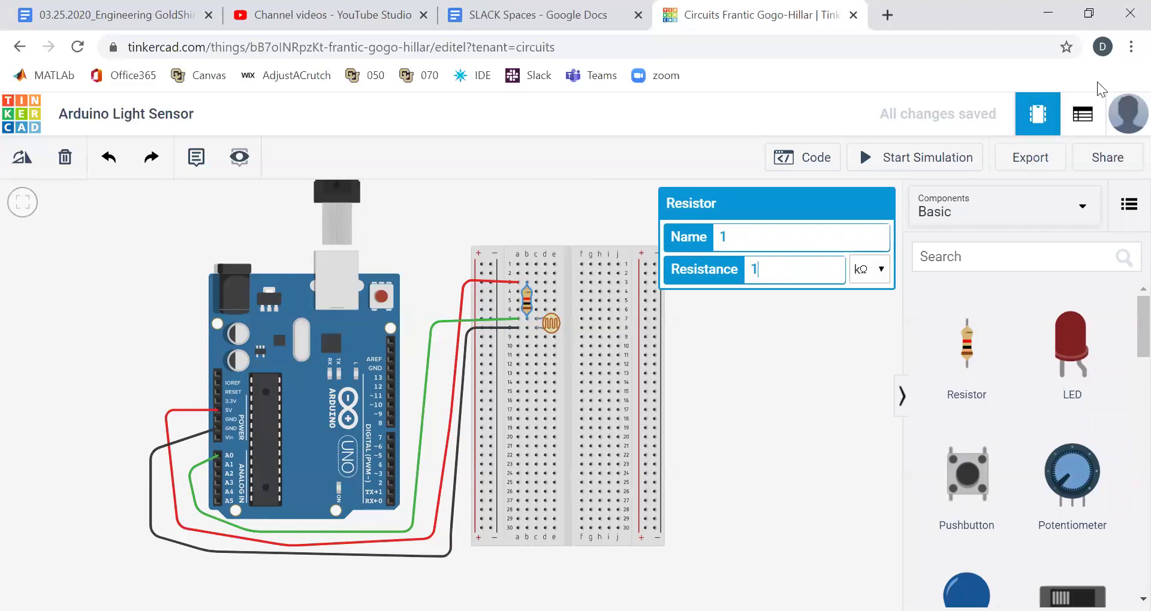
left_click(921, 158)
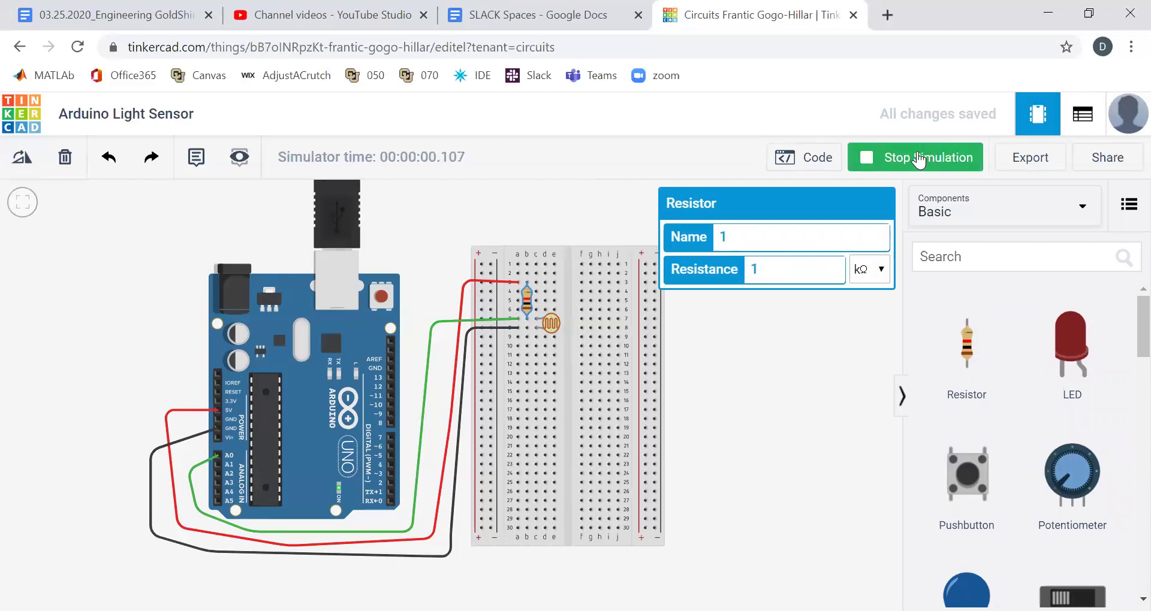
left_click(806, 157)
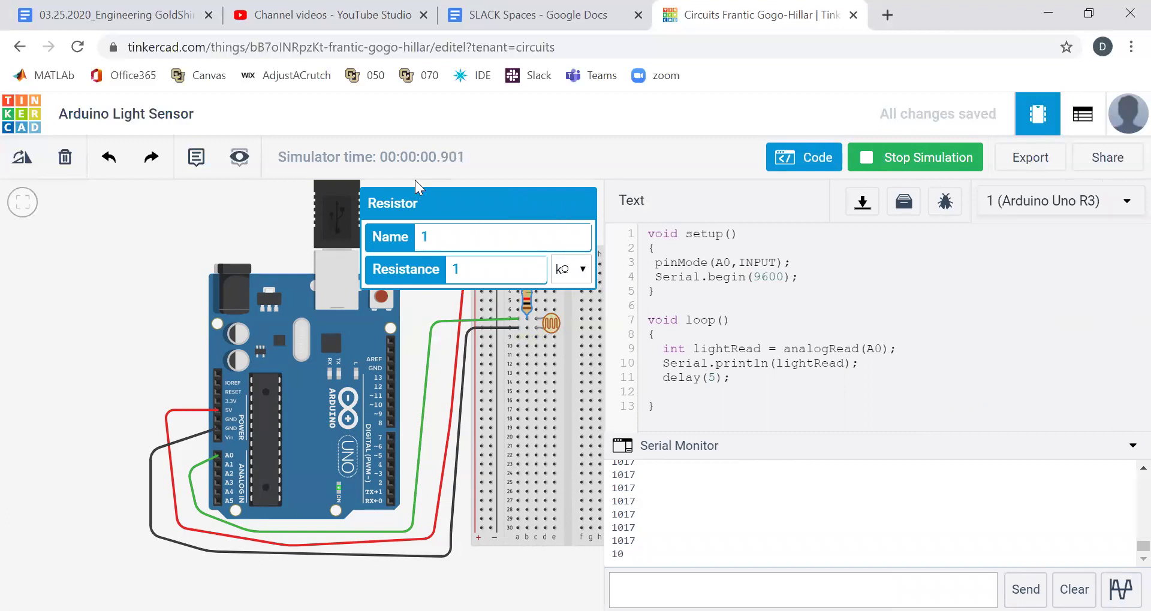
left_click(912, 160)
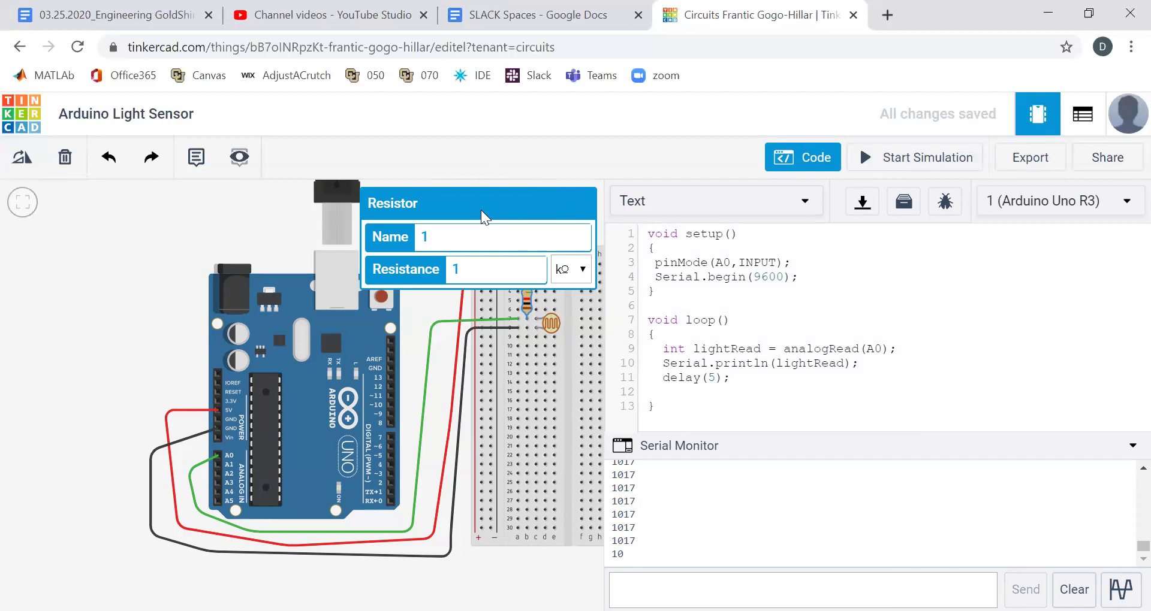
left_click(809, 158)
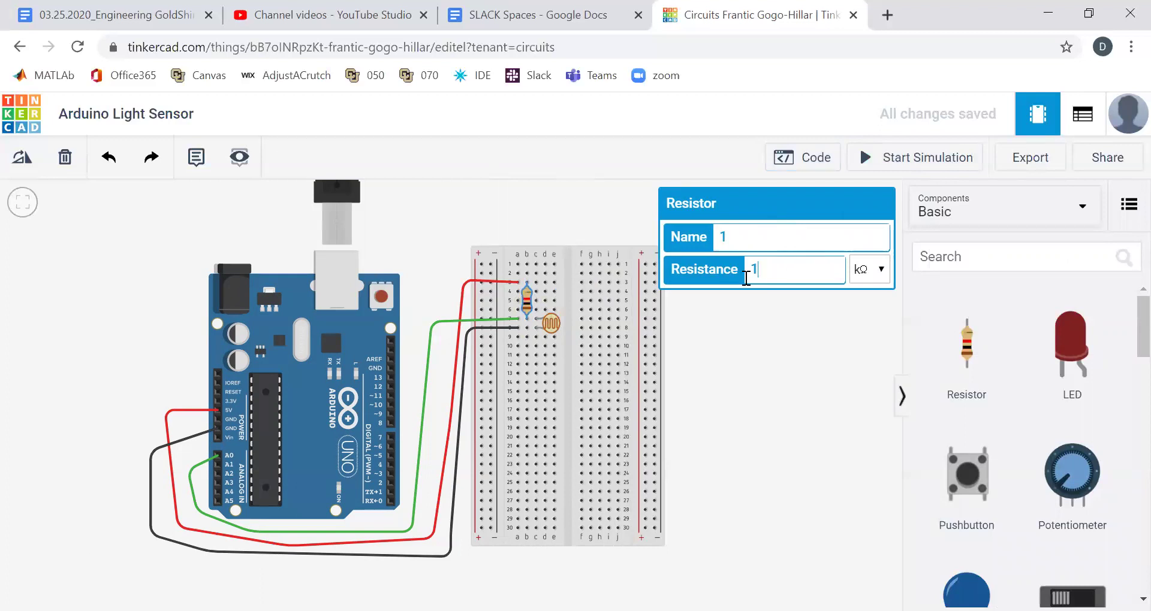
Step: Rerun the simulation and dim the photoresistor so the reading falls to 101, then stop
left_click(758, 362)
left_click(868, 157)
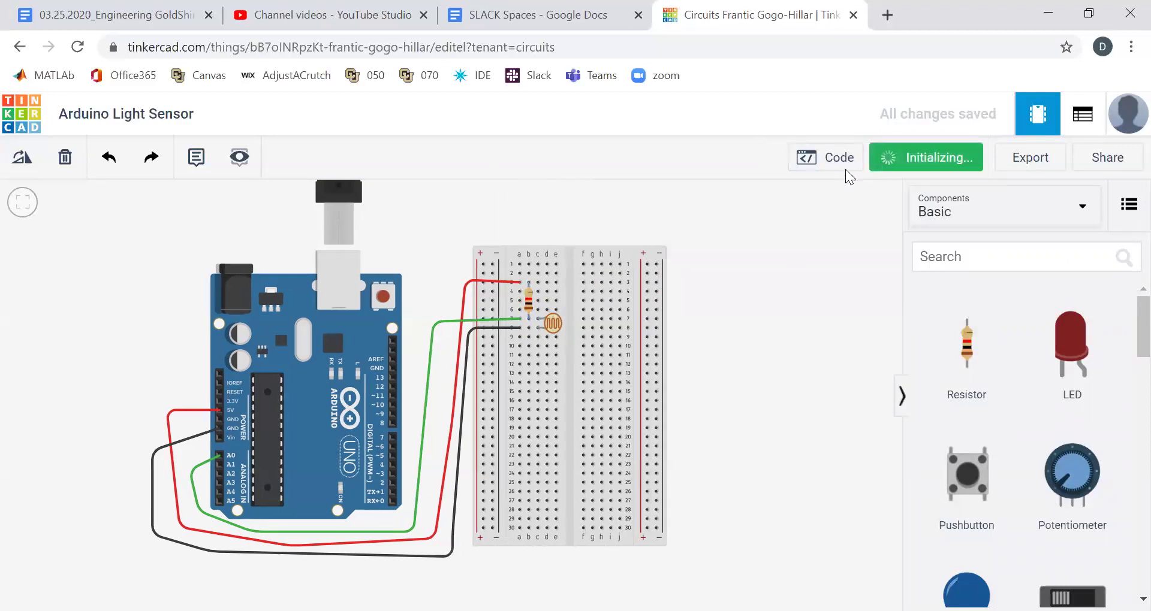
left_click(816, 160)
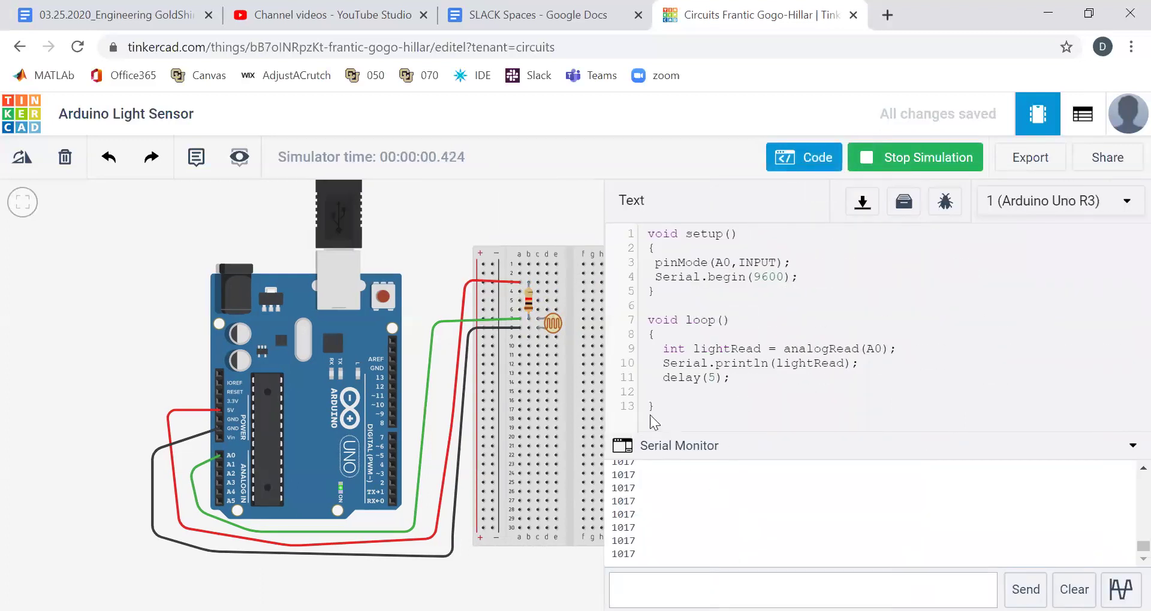
left_click(546, 319)
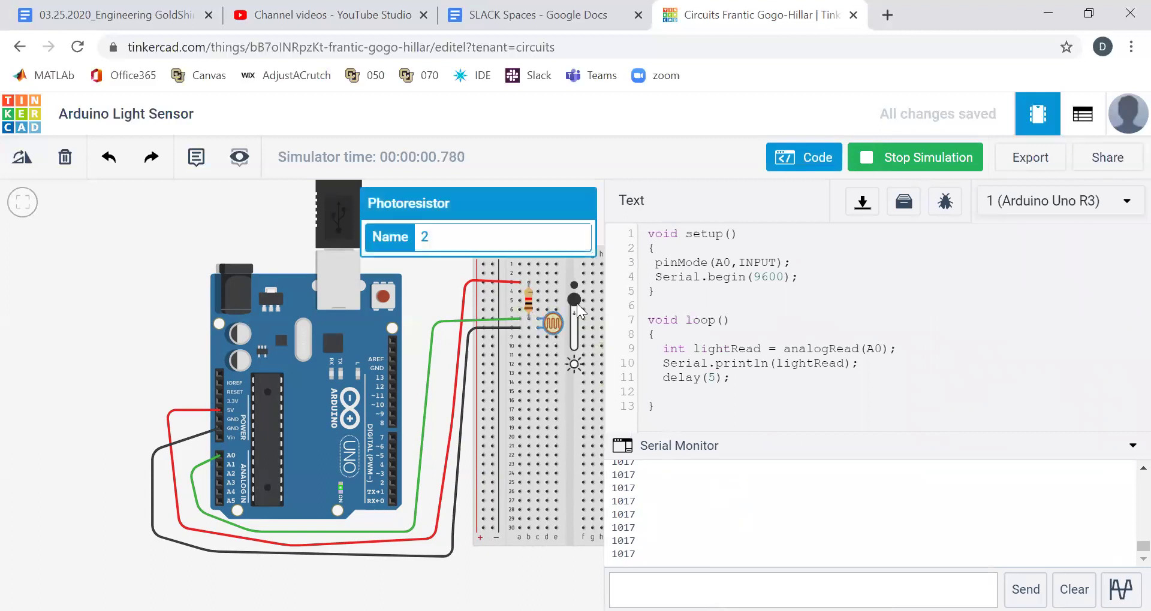
left_click_drag(569, 327, 575, 297)
left_click(906, 159)
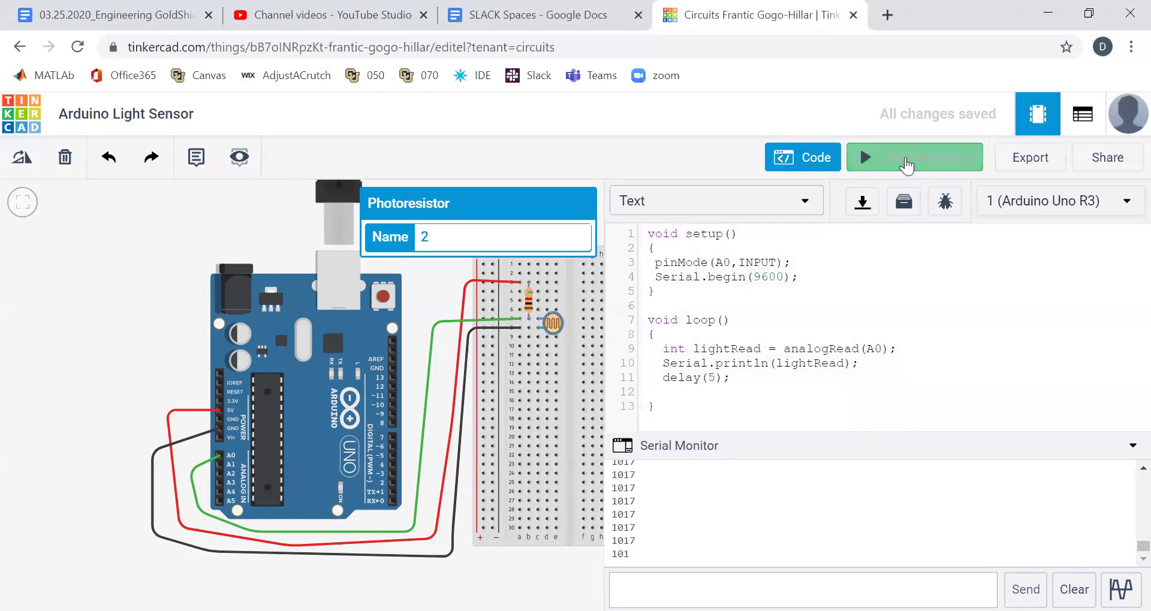
Step: Apply 10 kΩ to the resistor, run, and dim the photoresistor to about 198, then stop
left_click(526, 303)
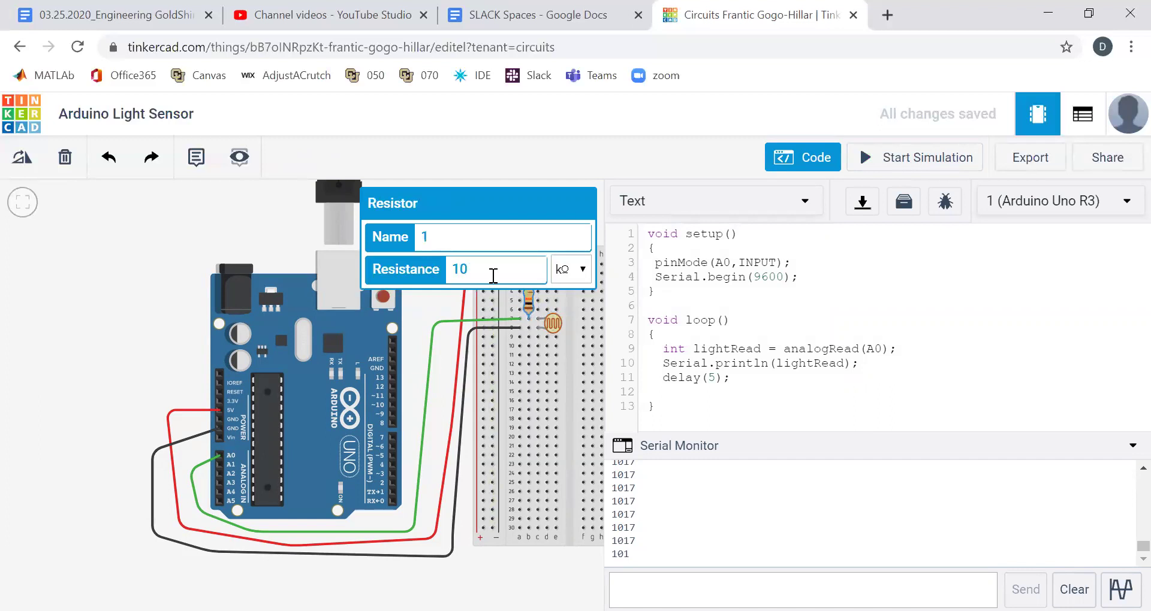
left_click(170, 217)
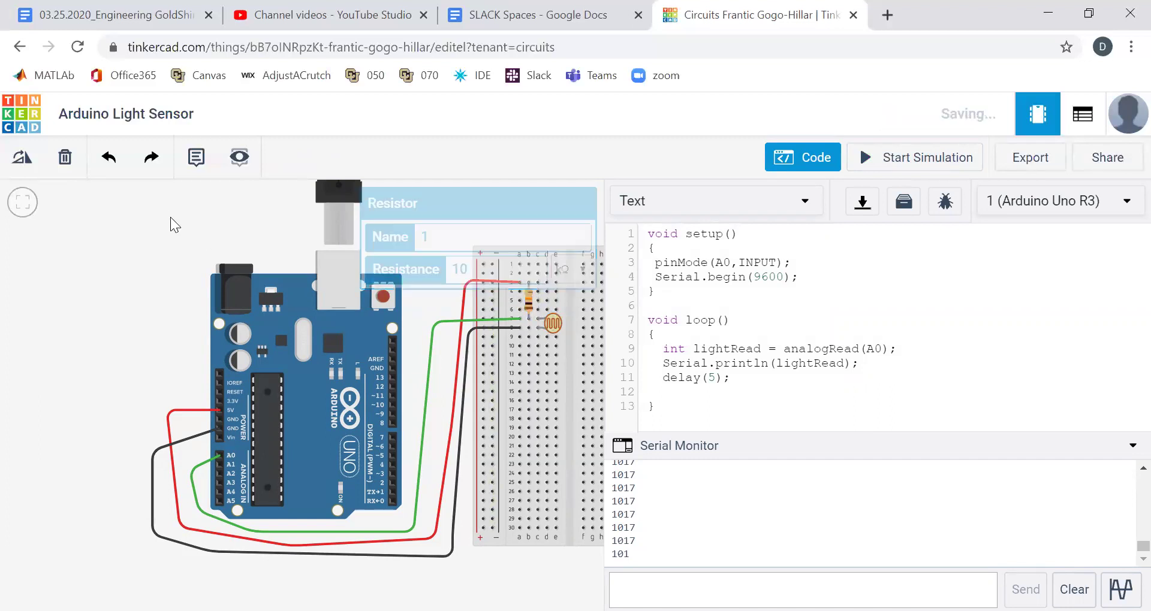
left_click(904, 160)
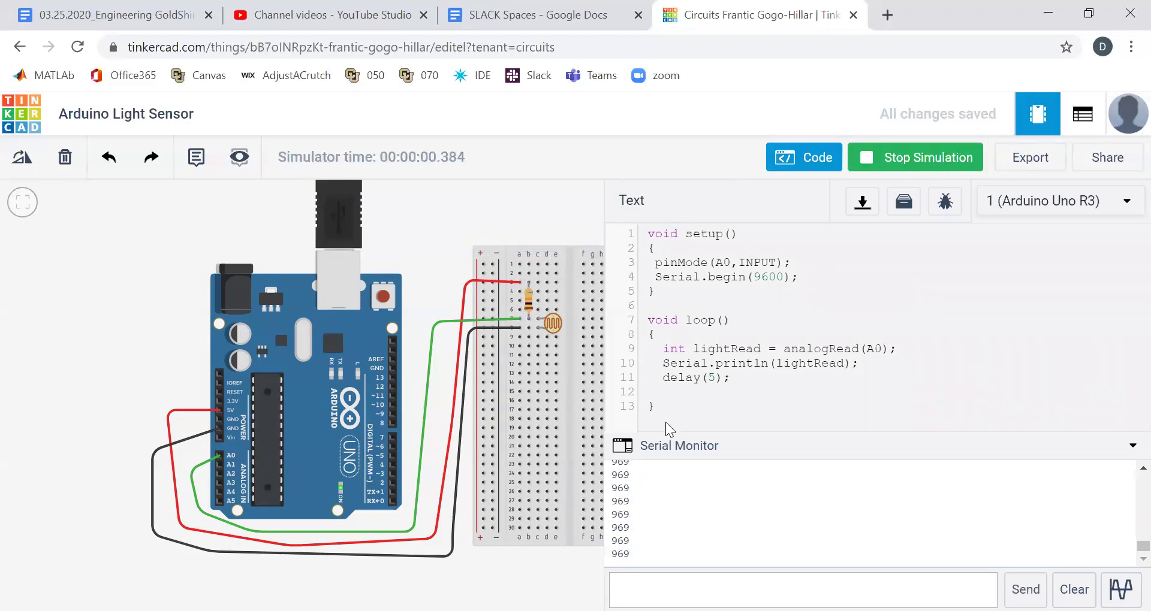
left_click(552, 323)
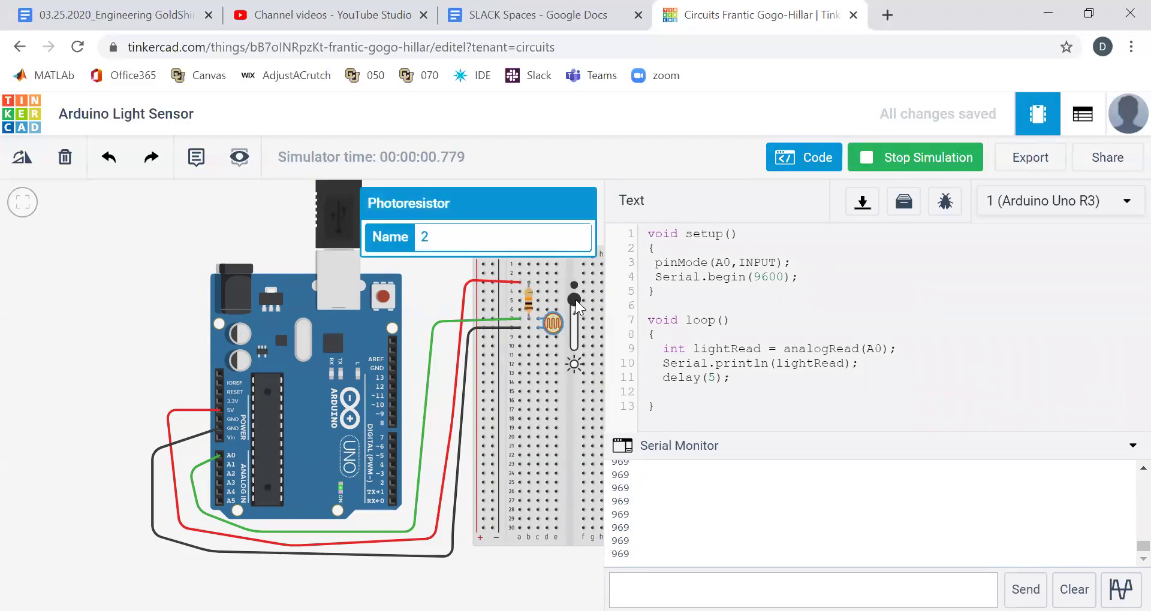
mouse_move(575, 299)
left_mouse_down()
mouse_move(573, 366)
mouse_move(574, 296)
left_mouse_up()
left_click_drag(576, 298, 575, 307)
left_click(932, 158)
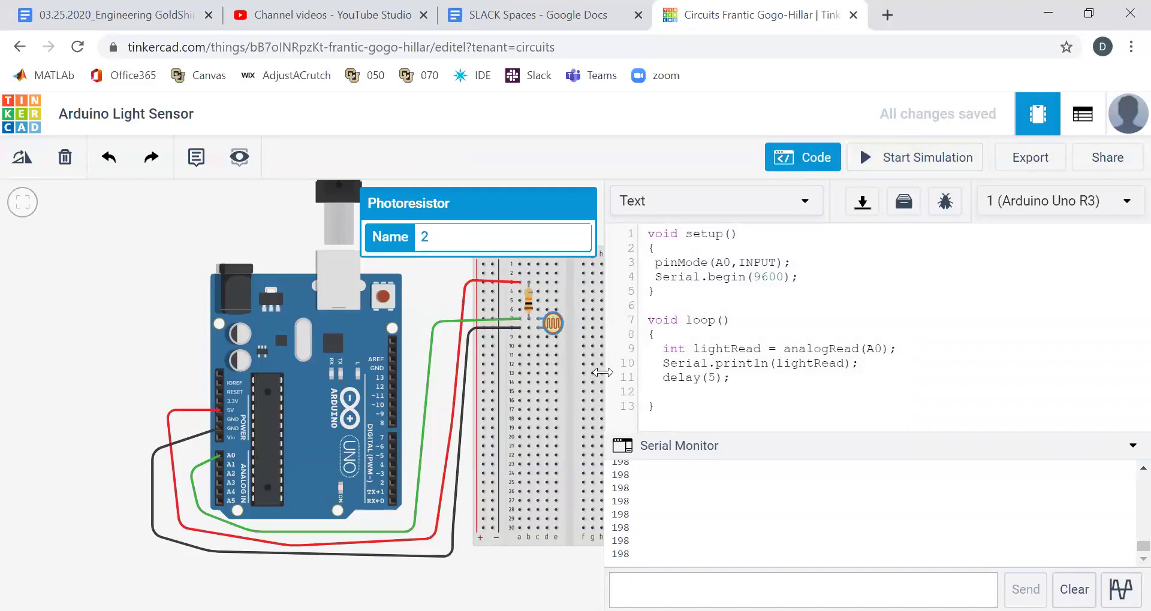
Step: Restart the simulation and show the Serial Monitor, now reading 969
left_click(820, 159)
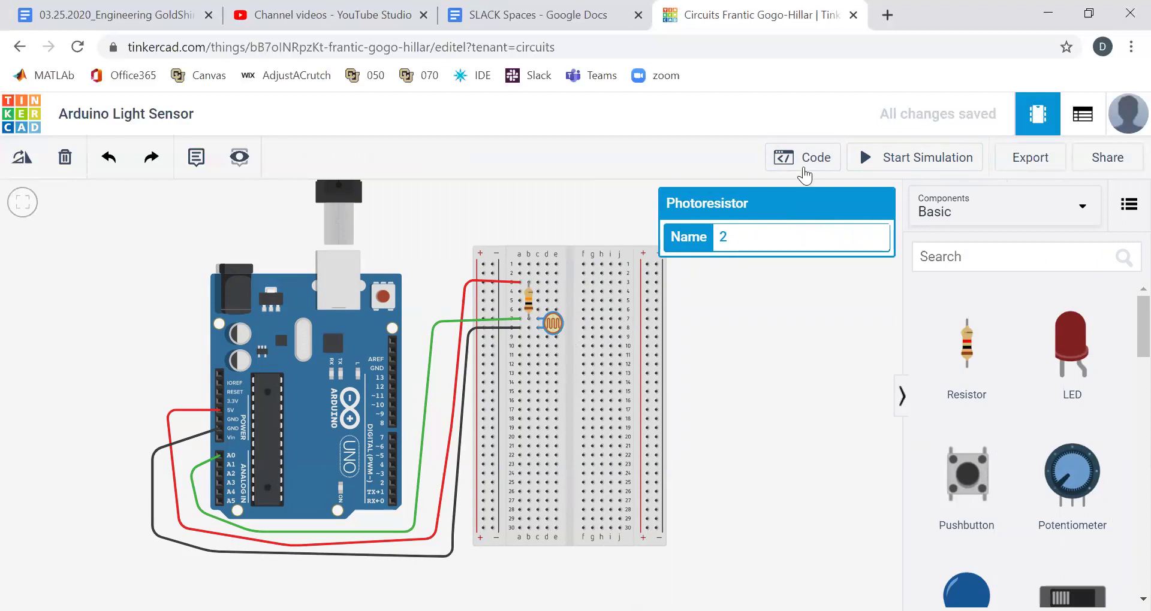
left_click(890, 160)
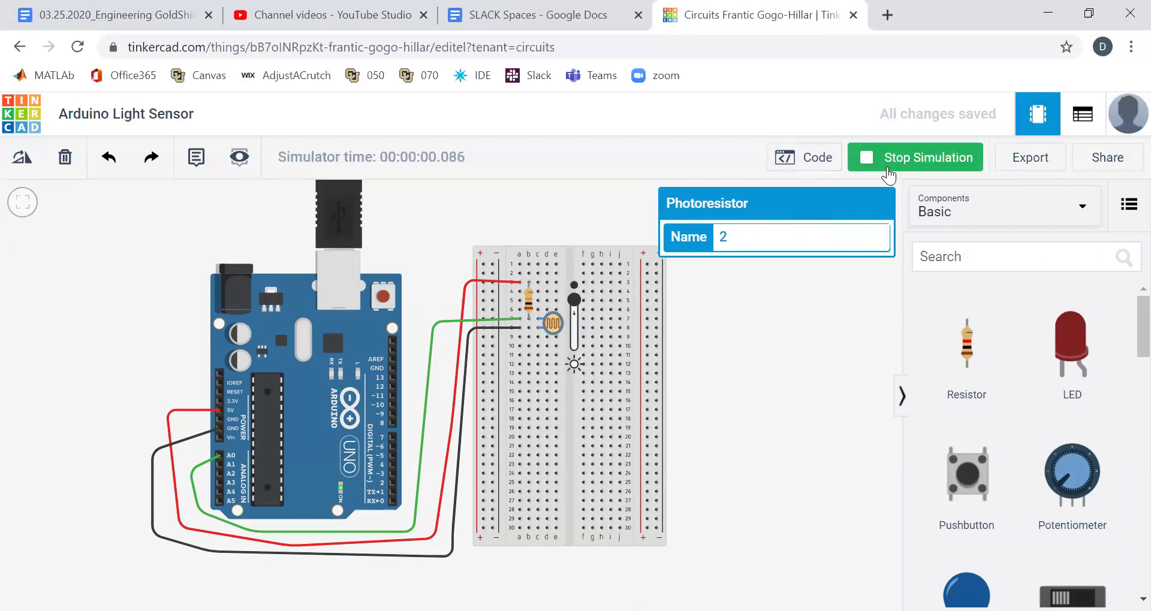
left_click(817, 160)
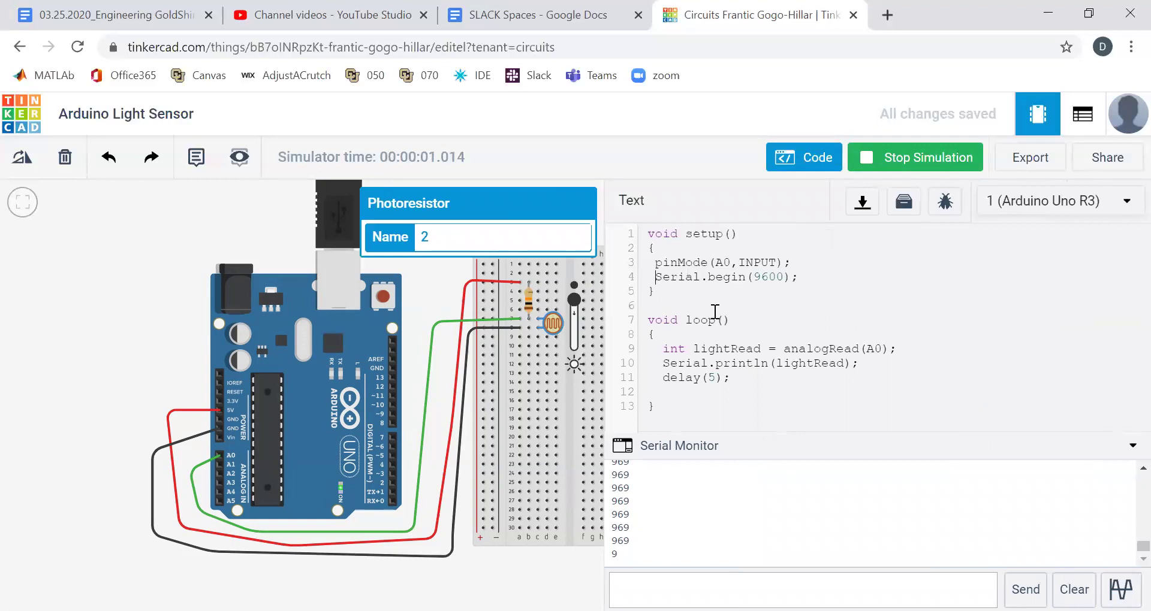
Step: Comment out Serial.begin(9600) on line 4, test-run with a cleared Serial Monitor, then stop
left_click(896, 159)
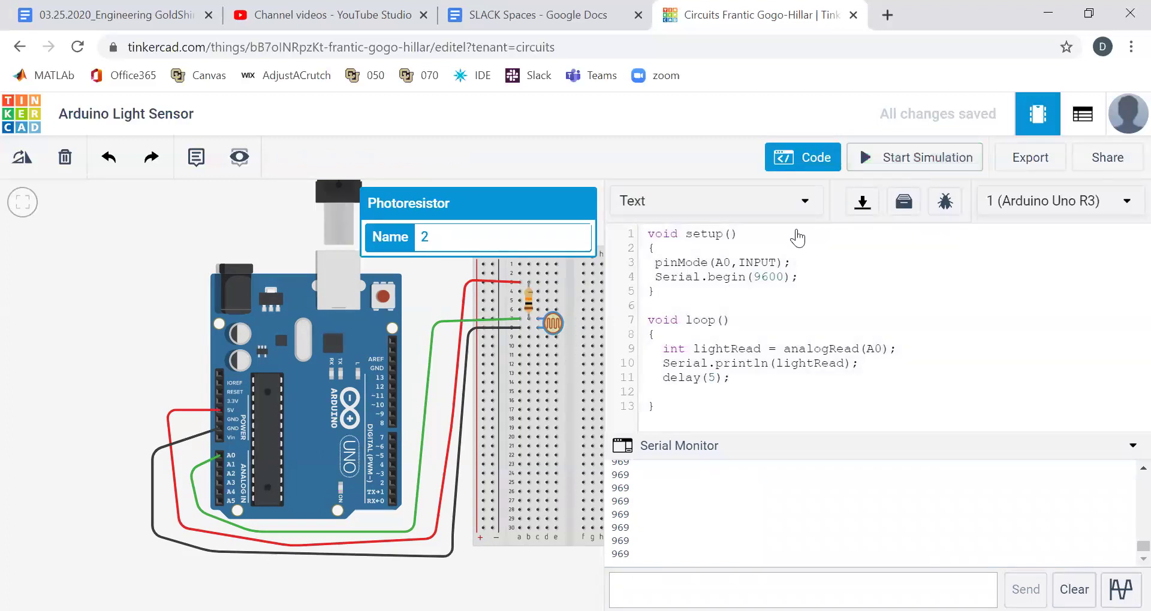
left_click(659, 277)
type("//")
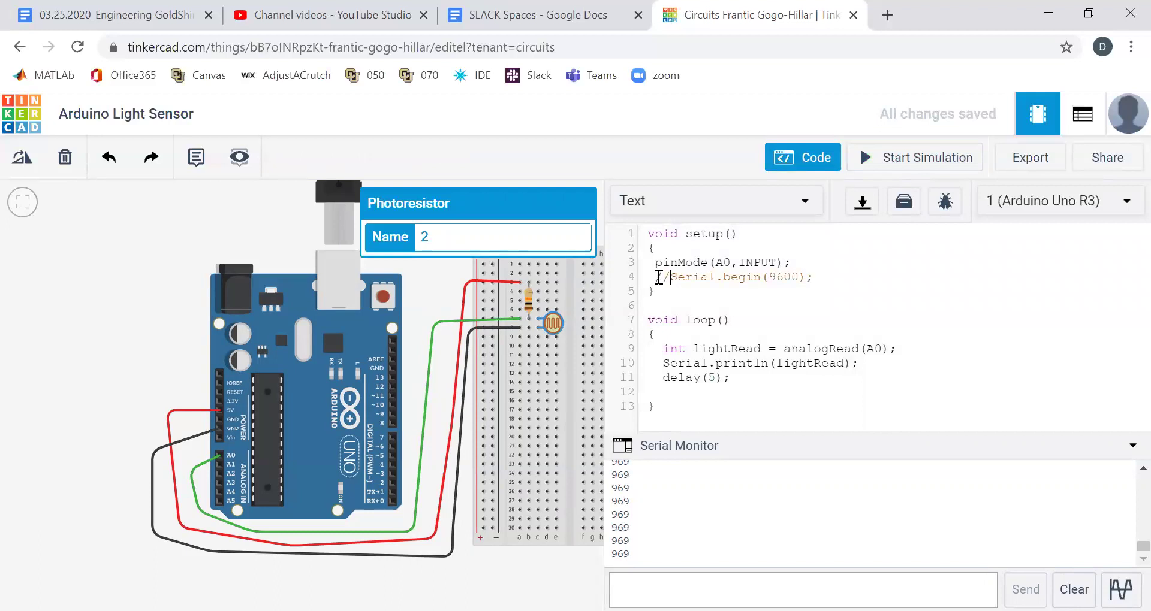
left_click(883, 161)
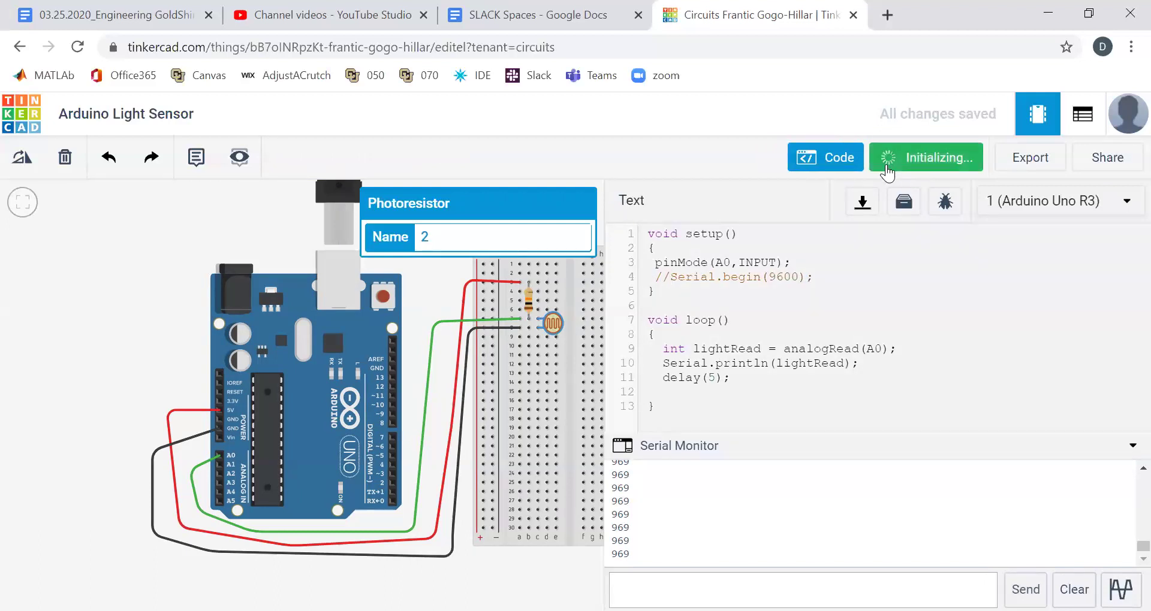
left_click(1074, 589)
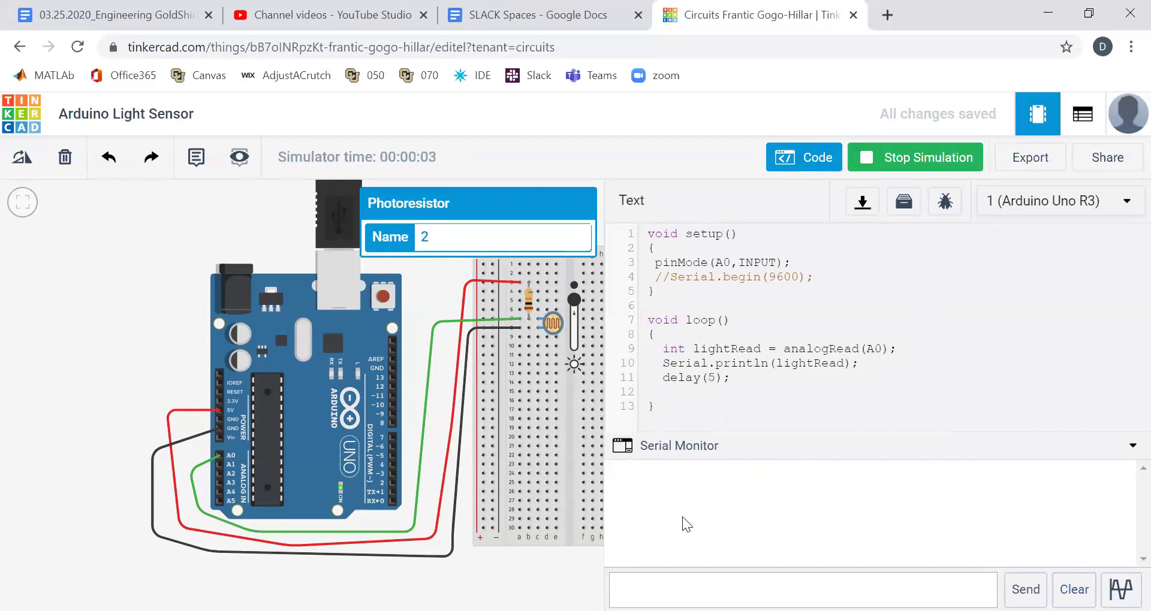
left_click(911, 159)
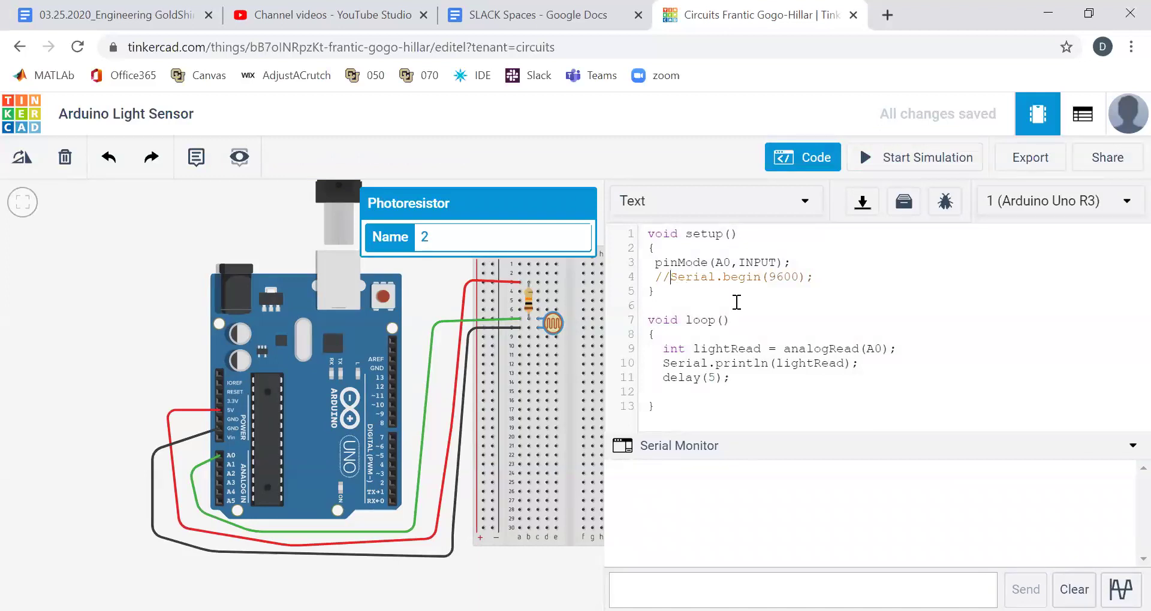
Step: Restore Serial.begin(9600), rerun, and dim the photoresistor until the reading drops to 60, then stop
key("BackSpace")
key("BackSpace")
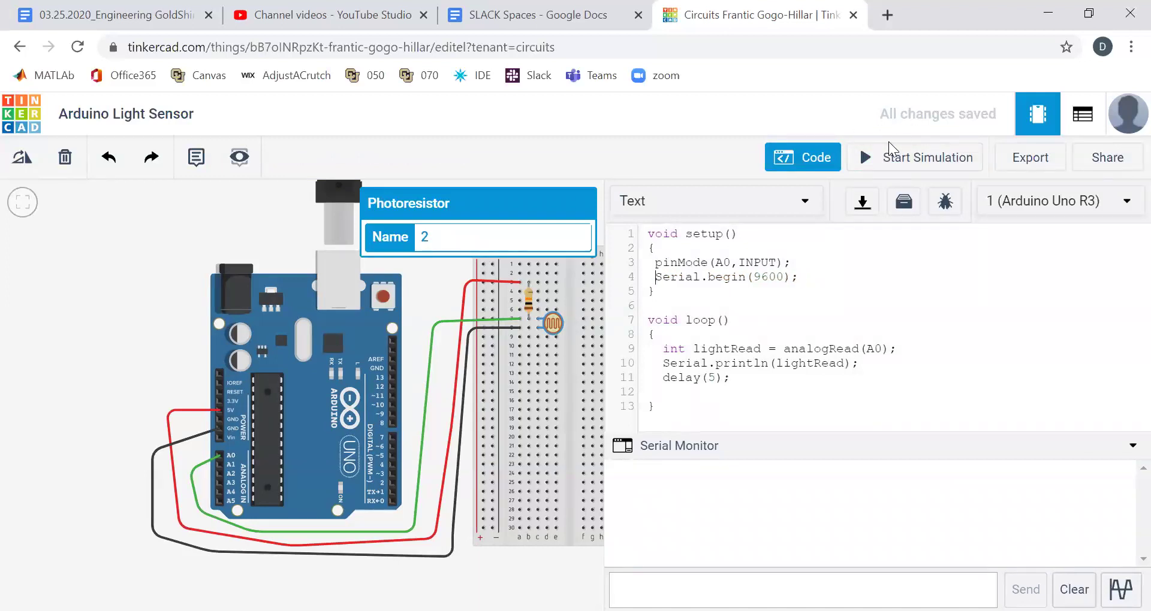
left_click(891, 158)
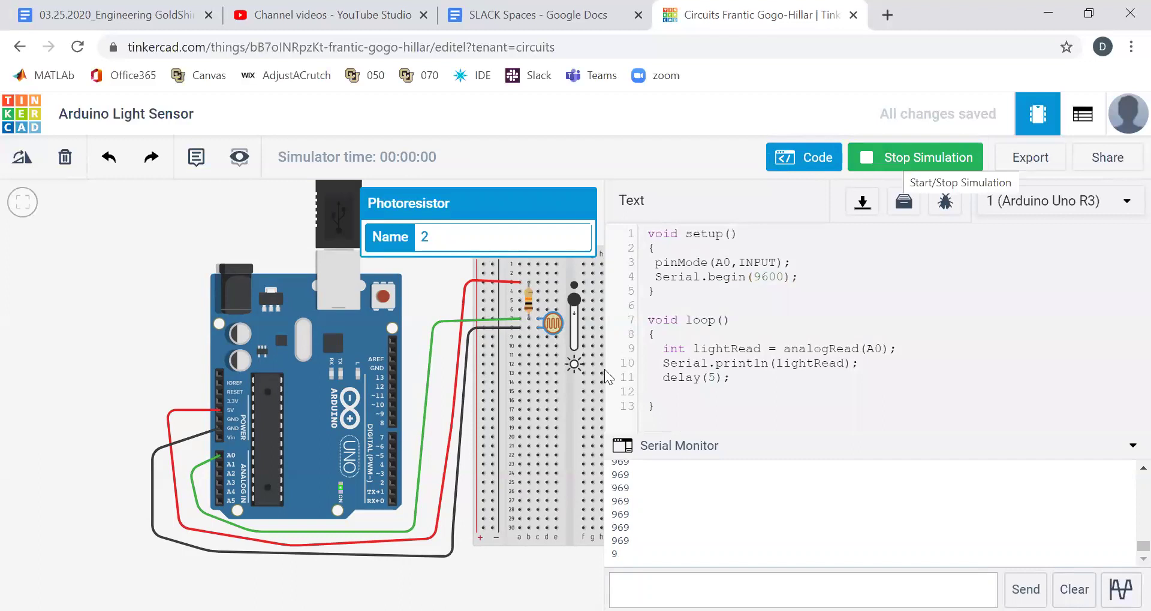
left_click_drag(574, 297, 577, 336)
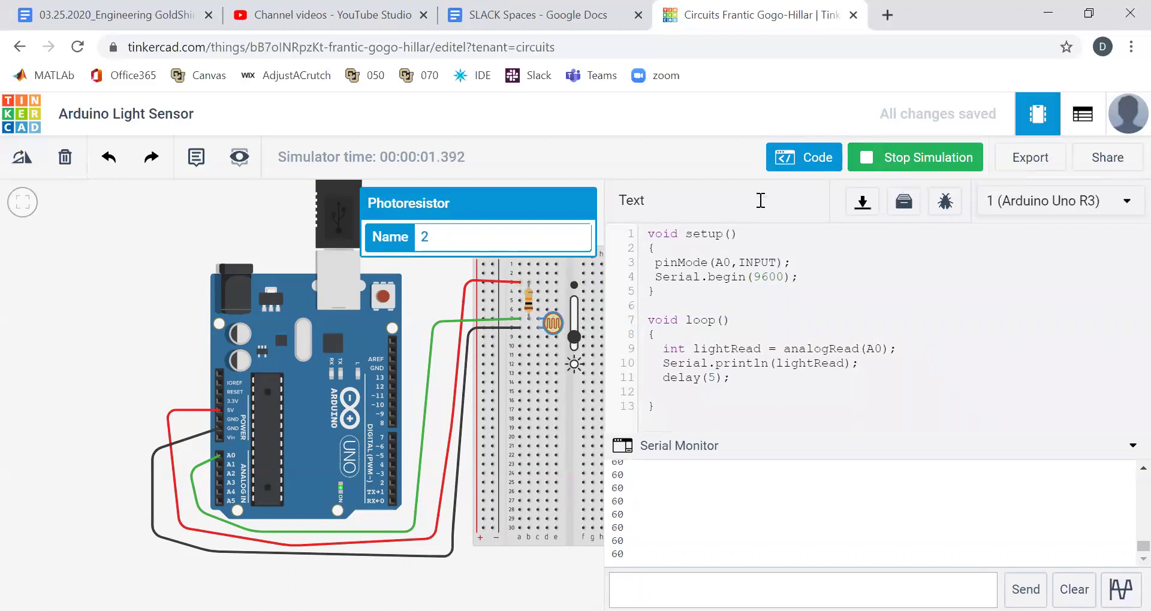
left_click(927, 165)
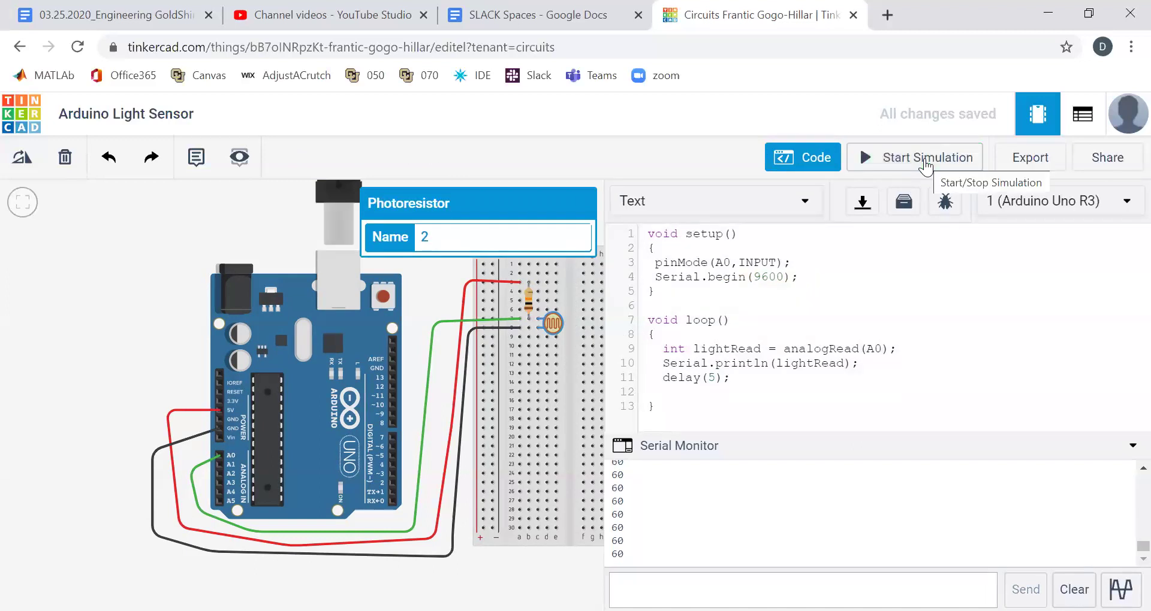